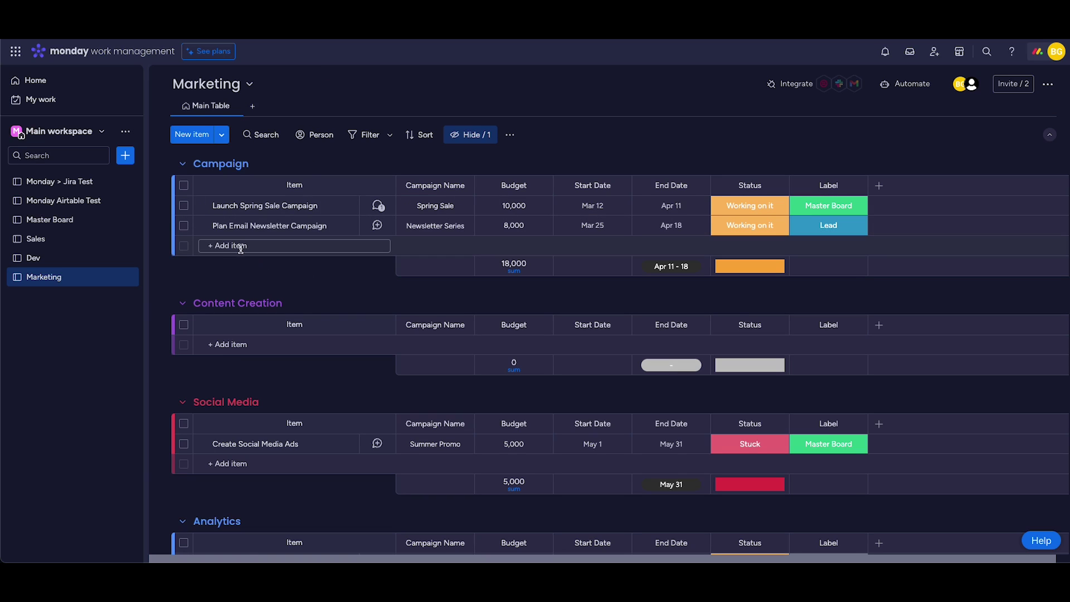
- Add item 'Summer Product Launch' to the Campaign group with campaign name Summer Promo
{"action": "left_click", "coordinate": [241, 246]}
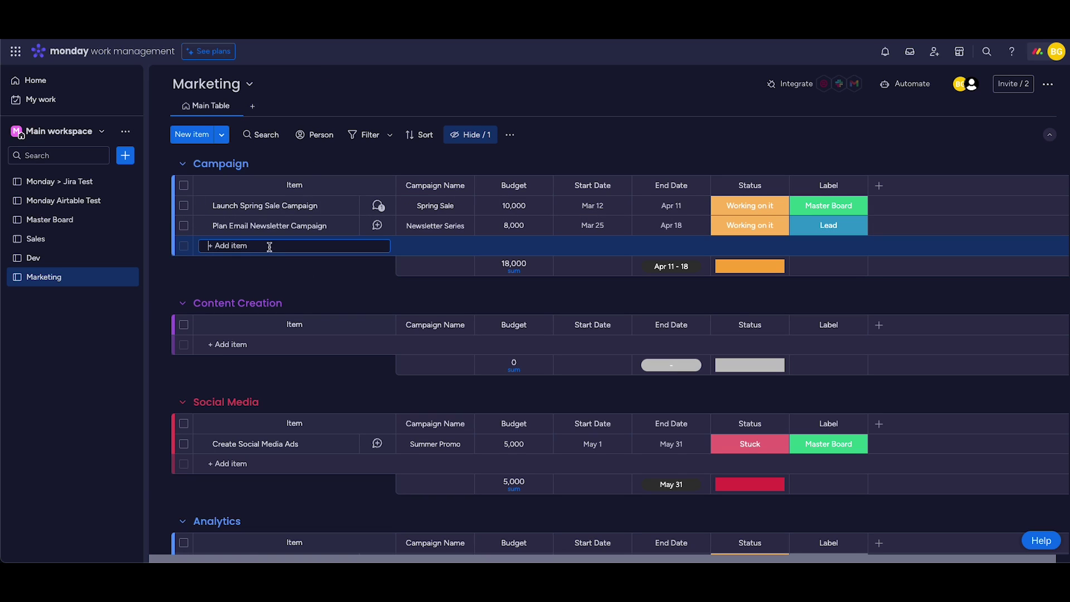
{"action": "type", "text": "Summer Product Launch"}
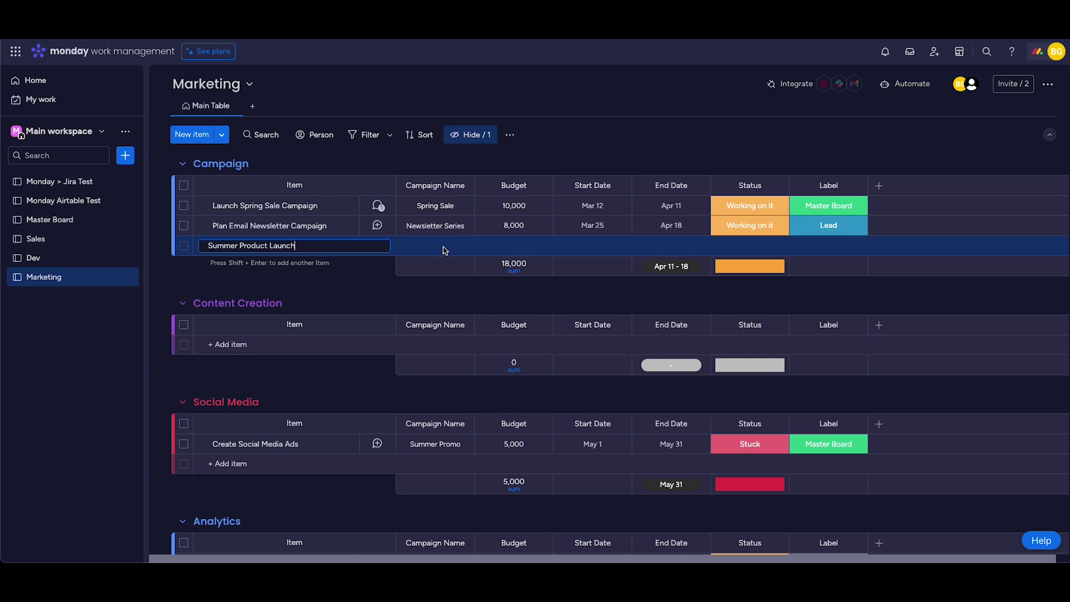
{"action": "key", "text": "Return"}
{"action": "left_click", "coordinate": [437, 246]}
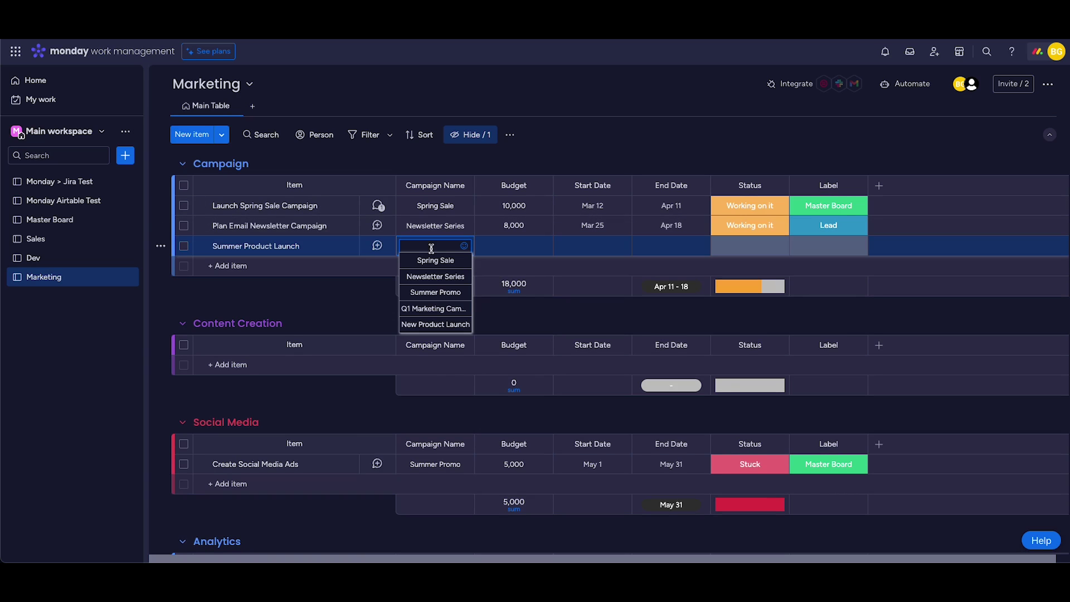
{"action": "left_click", "coordinate": [440, 291]}
- Give the item budget 5,000, dates Mar 27 to Apr 2, and status Working on it
{"action": "left_click", "coordinate": [507, 246]}
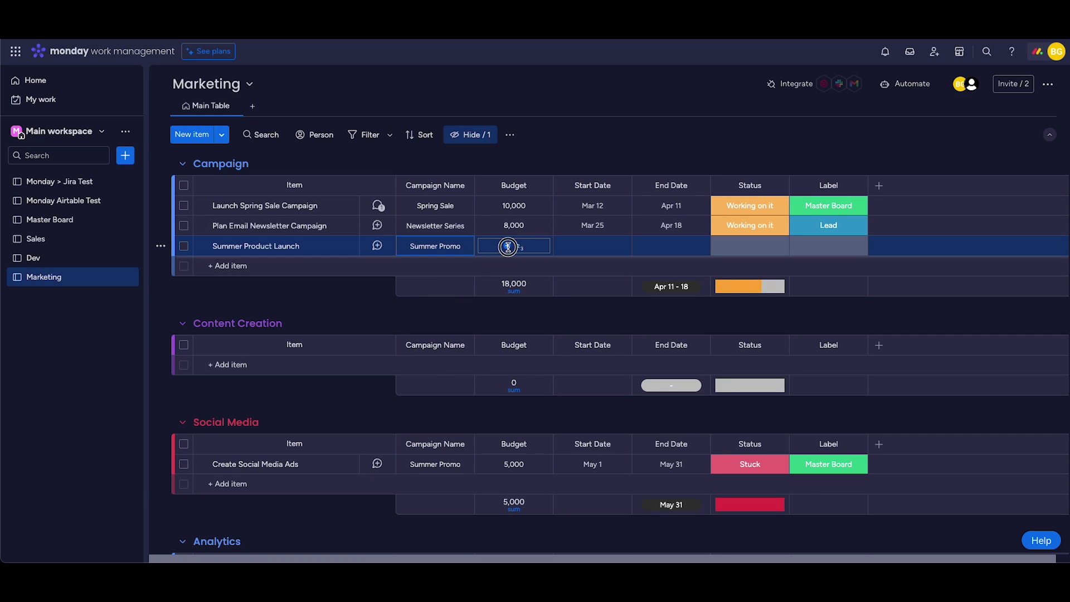
{"action": "type", "text": "5,000"}
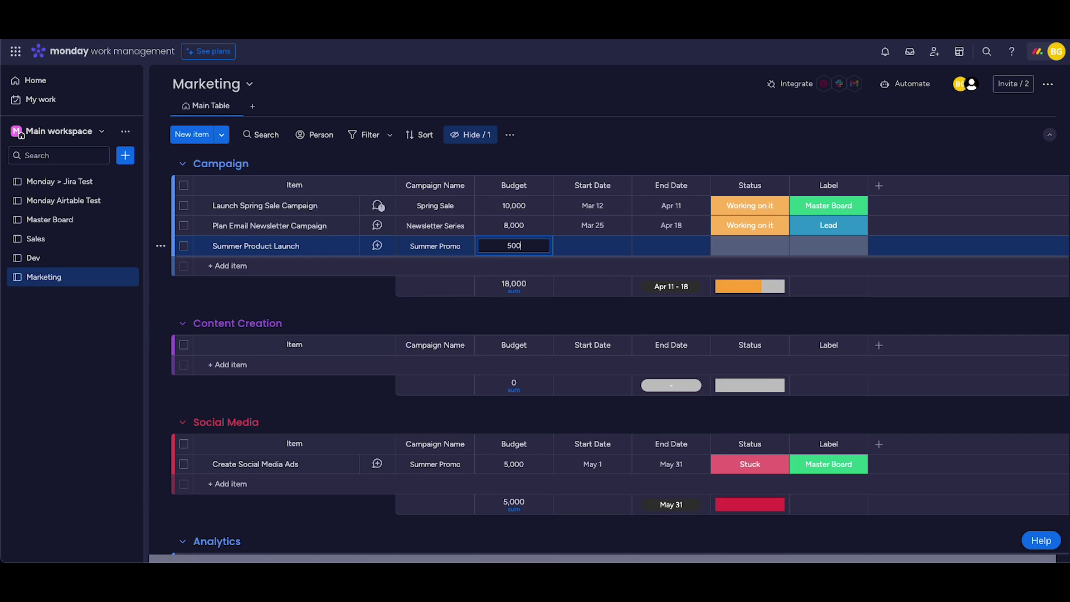
{"action": "left_click", "coordinate": [592, 246]}
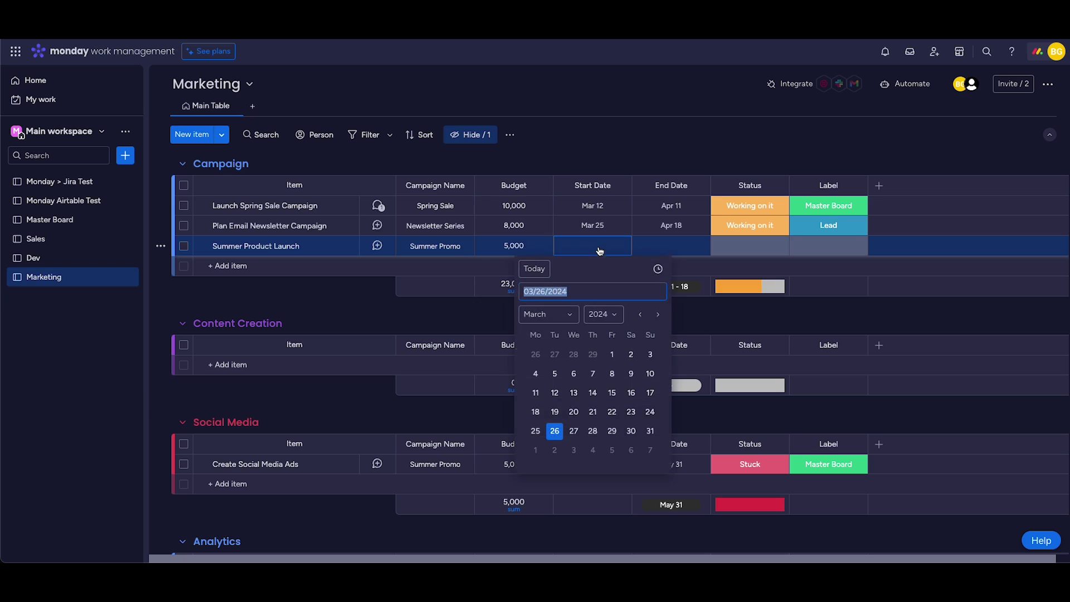
{"action": "left_click", "coordinate": [574, 431]}
{"action": "left_click", "coordinate": [669, 242]}
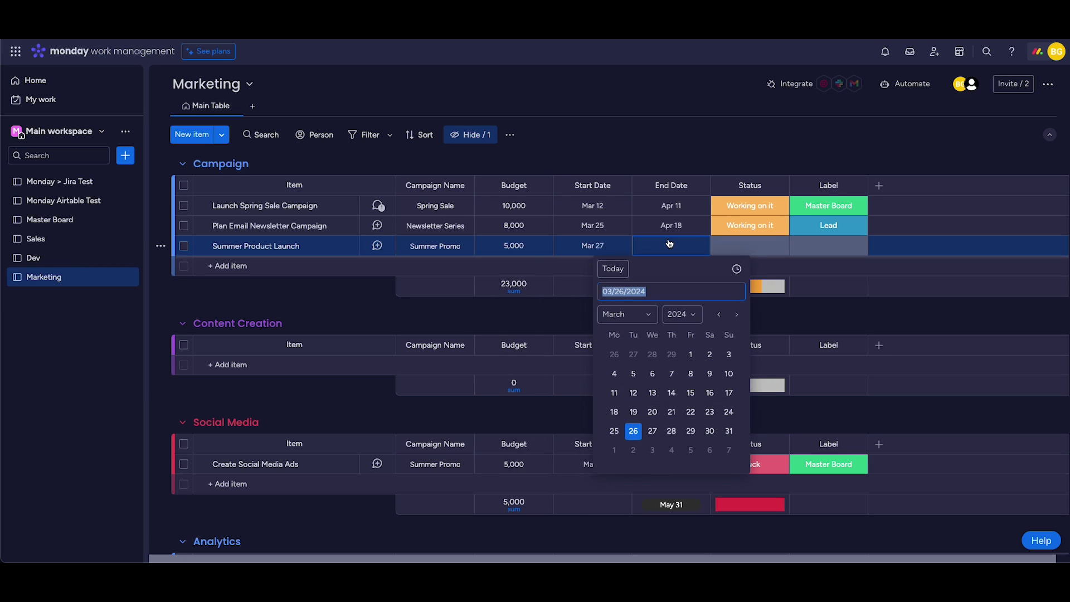
{"action": "left_click", "coordinate": [634, 450]}
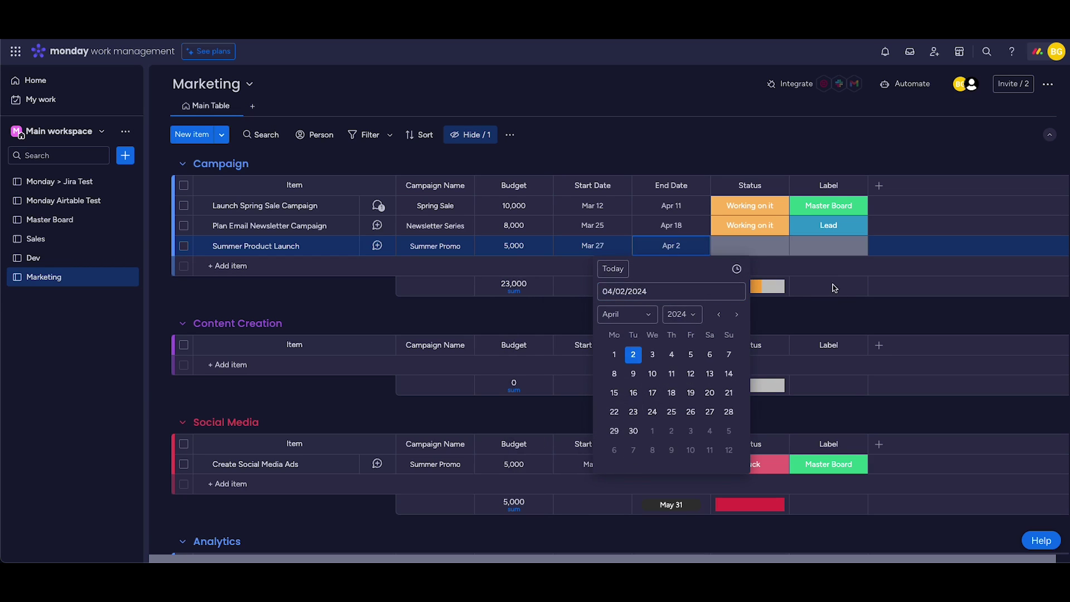
{"action": "left_click", "coordinate": [755, 249]}
{"action": "left_click", "coordinate": [769, 282]}
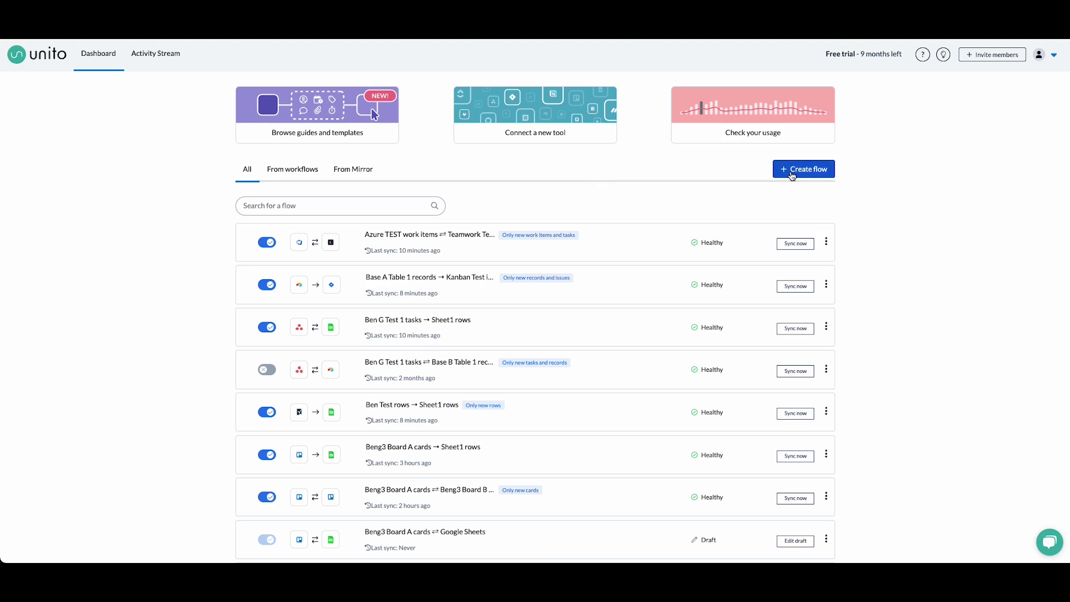
- Start a new flow with monday.com's Marketing board, using your account, as the first side
{"action": "left_click", "coordinate": [792, 176]}
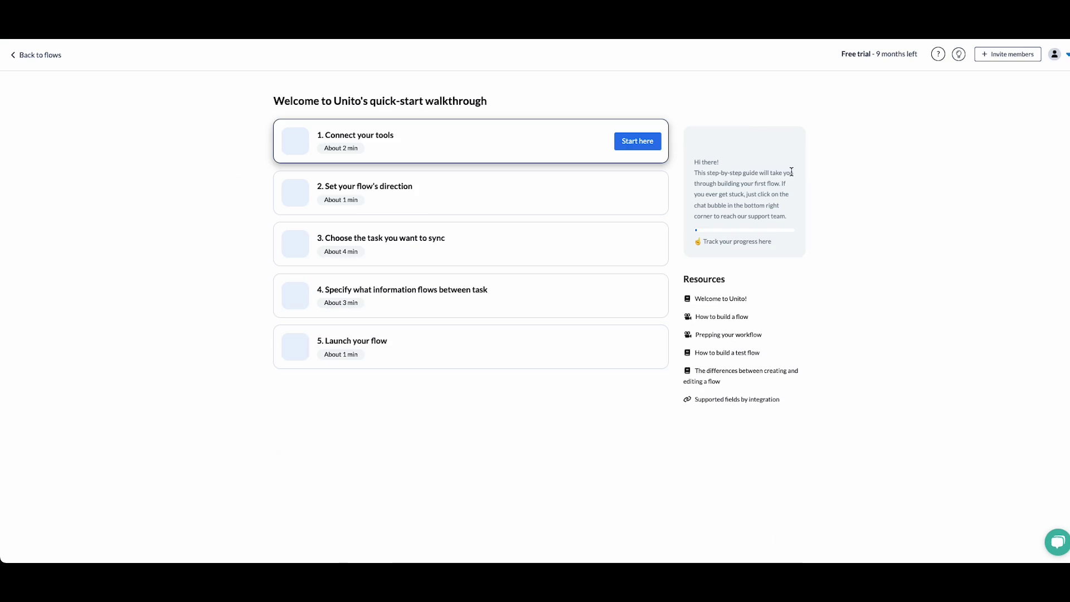
{"action": "left_click", "coordinate": [631, 146]}
{"action": "left_click", "coordinate": [473, 149]}
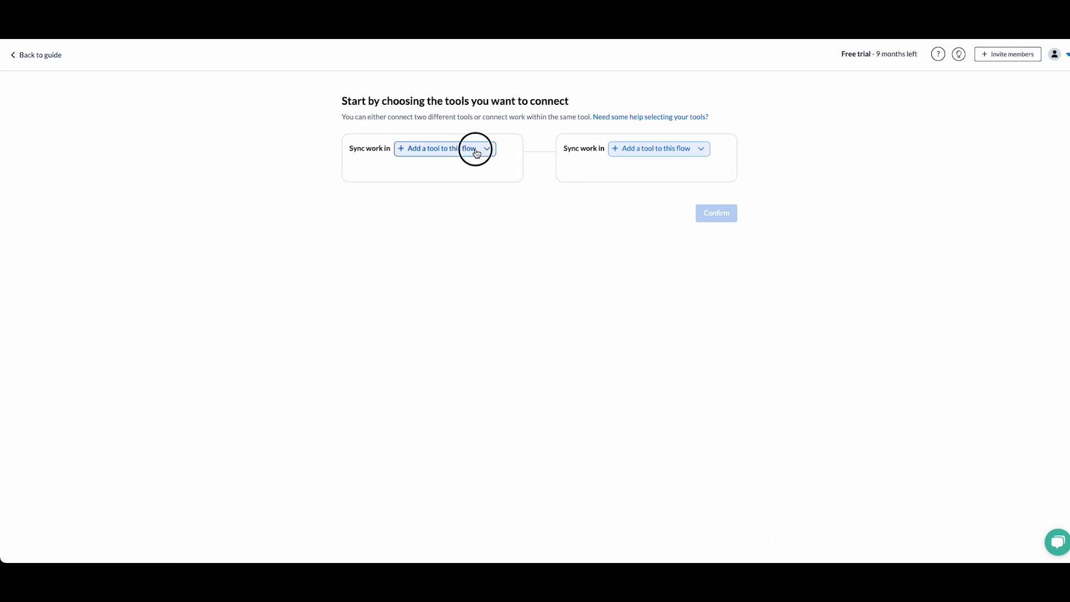
{"action": "type", "text": "mond"}
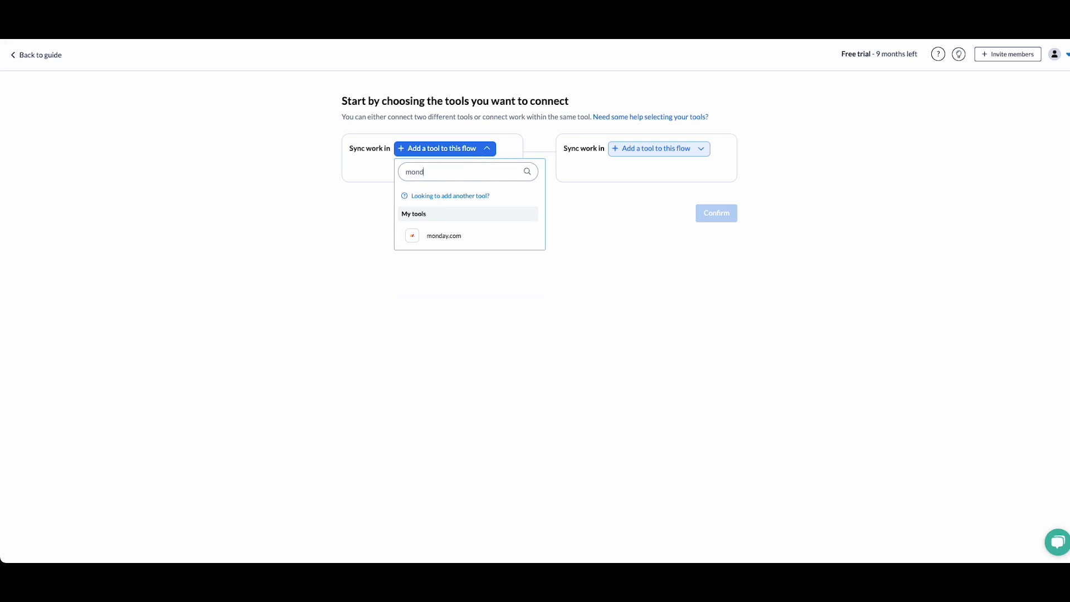
{"action": "left_click", "coordinate": [459, 236]}
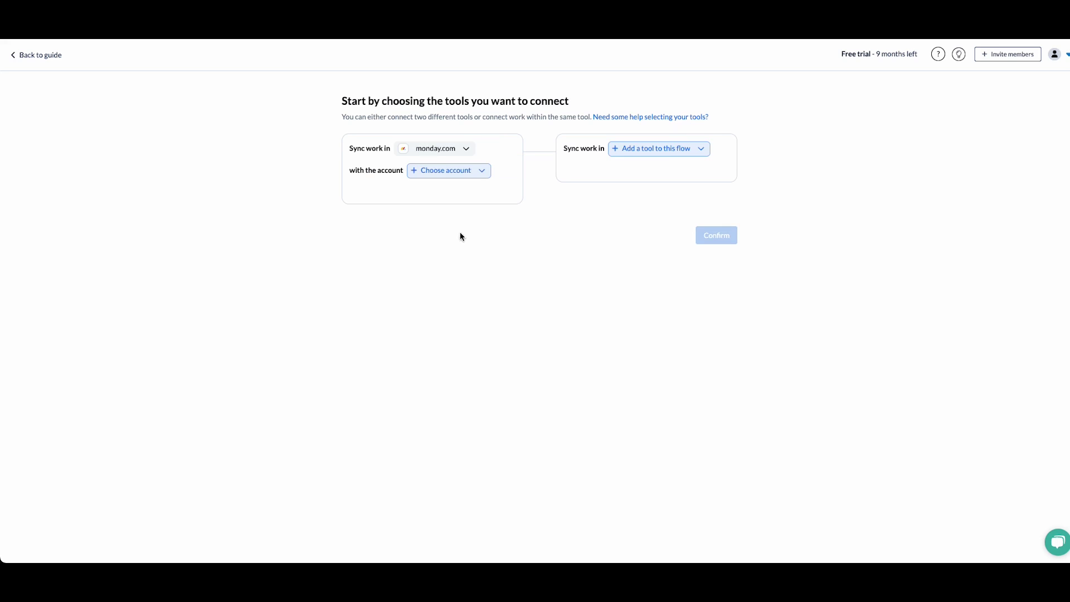
{"action": "left_click", "coordinate": [482, 171]}
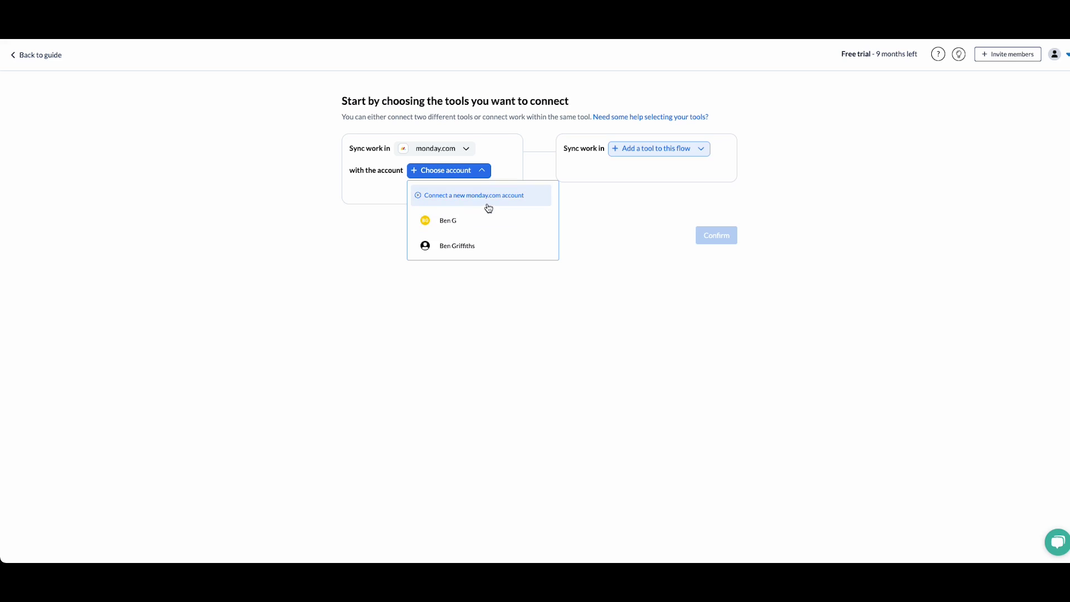
{"action": "left_click", "coordinate": [485, 223]}
{"action": "left_click", "coordinate": [472, 193]}
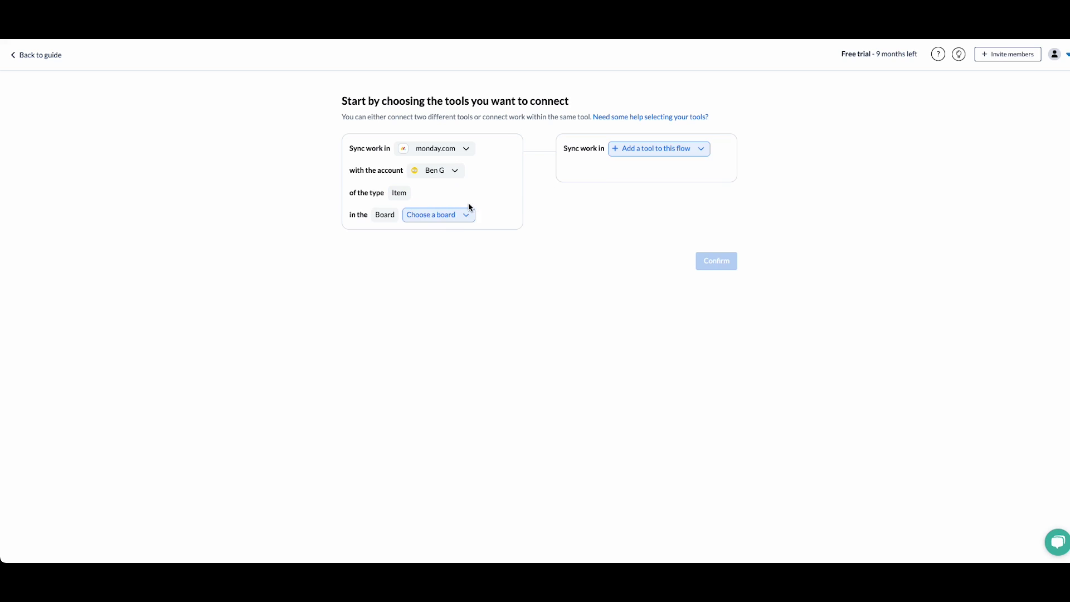
{"action": "left_click", "coordinate": [461, 216]}
{"action": "left_click", "coordinate": [465, 290]}
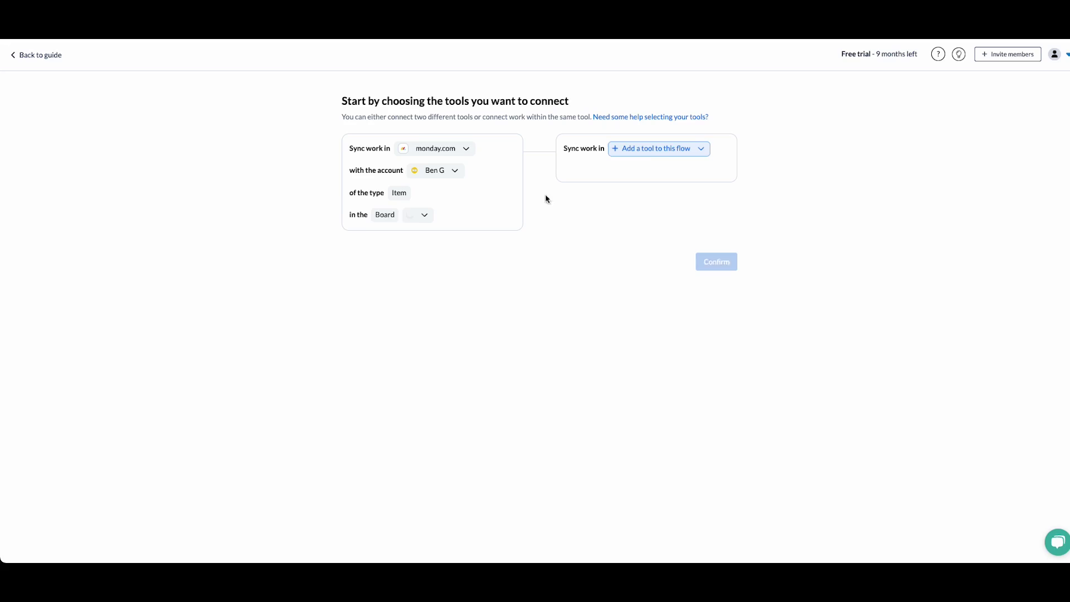
- Add Google Sheets as the second tool and bring up its account options
{"action": "left_click", "coordinate": [669, 149]}
{"action": "type", "text": "goog"}
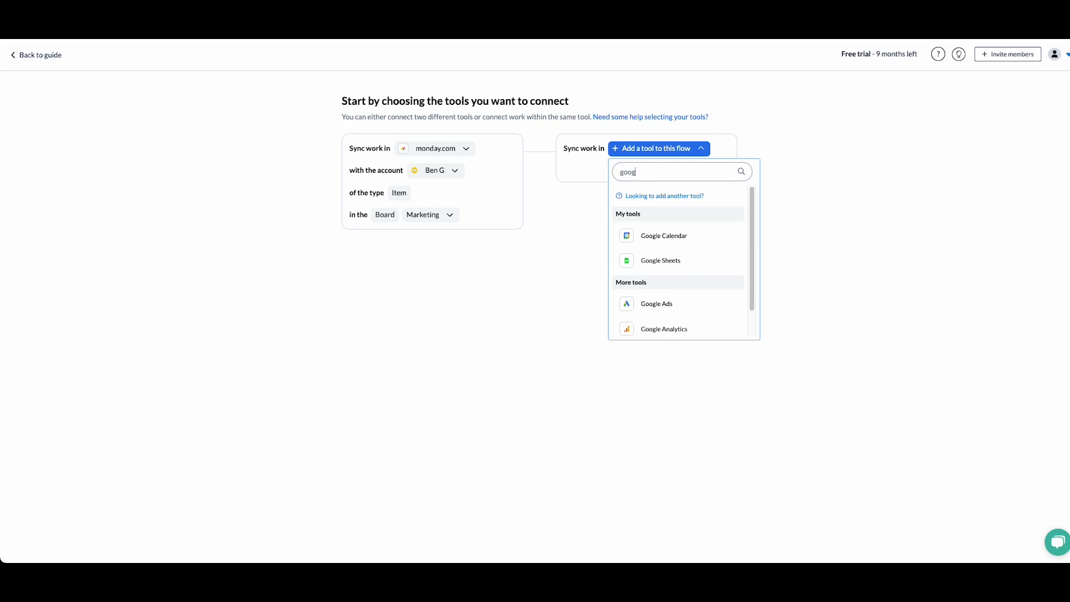
{"action": "left_click", "coordinate": [680, 261]}
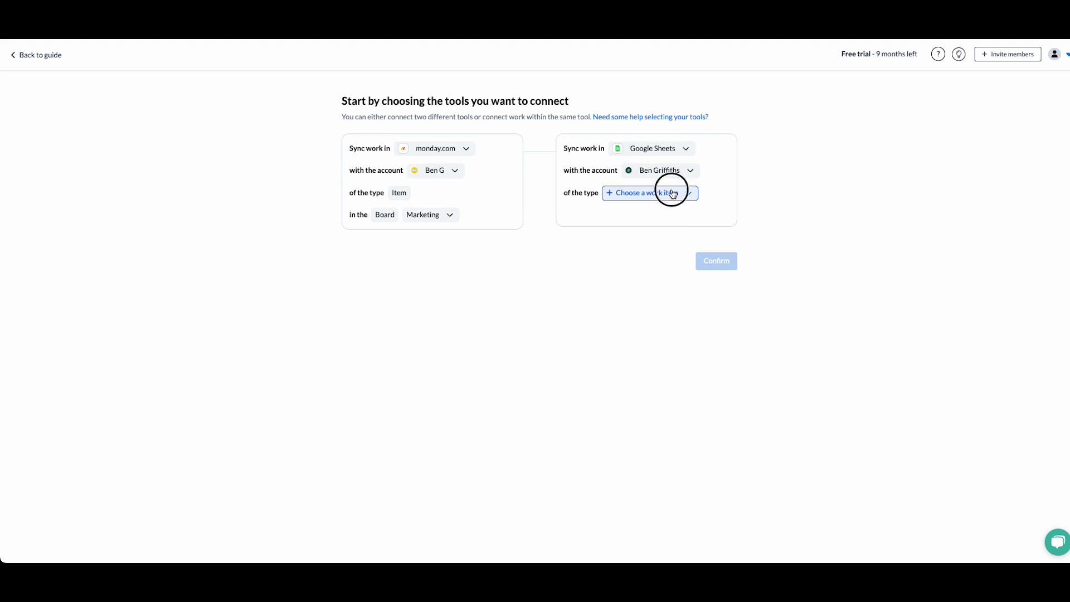
{"action": "left_click", "coordinate": [690, 172]}
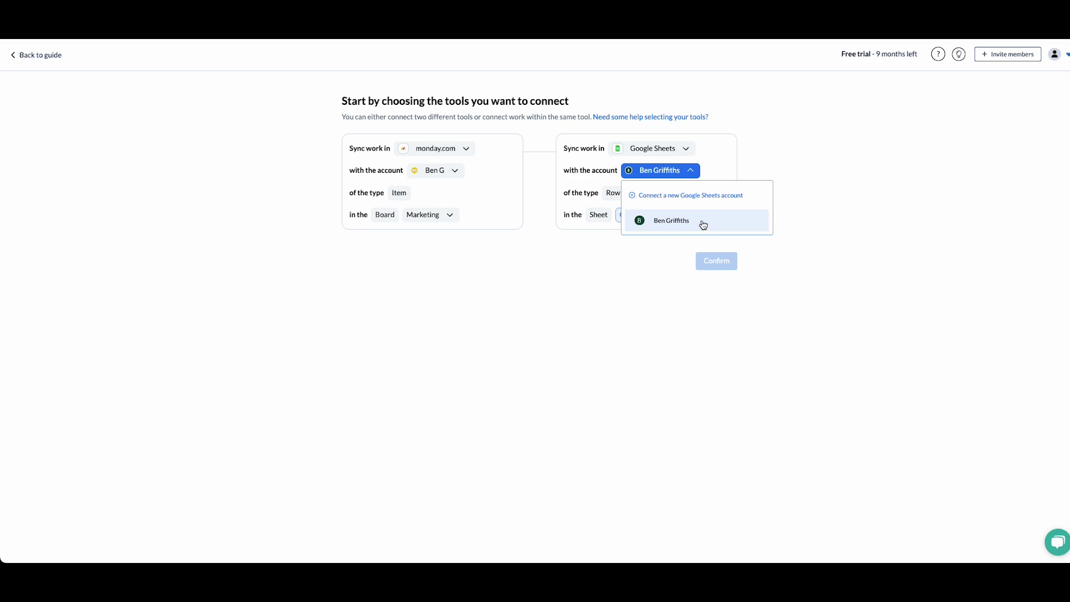
- Connect a Google Sheets account through Google sign-in, allowing Unito access
{"action": "left_click", "coordinate": [695, 196]}
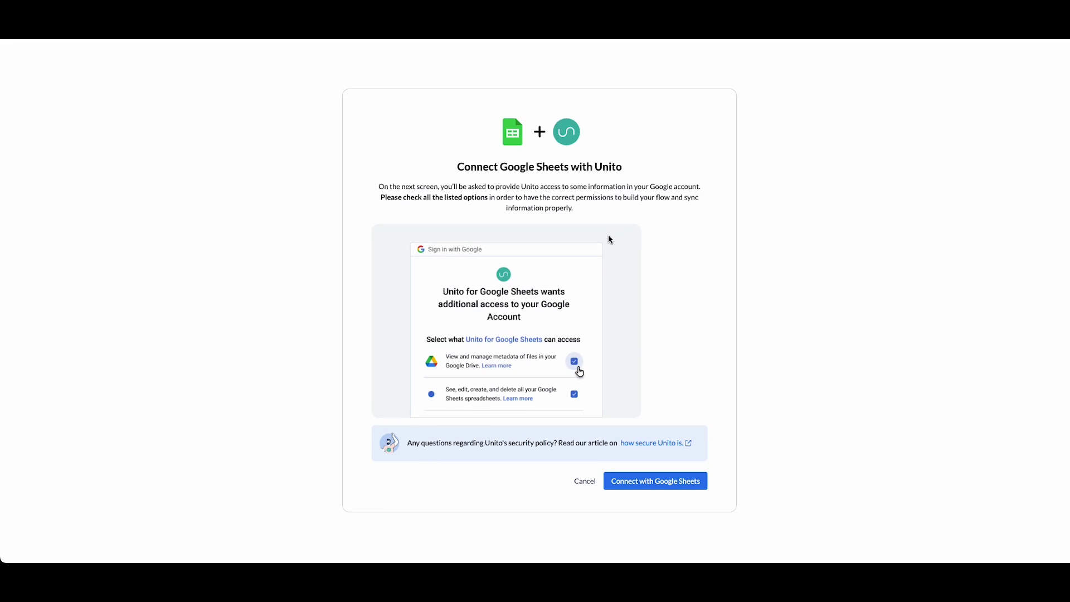
{"action": "left_click", "coordinate": [662, 484]}
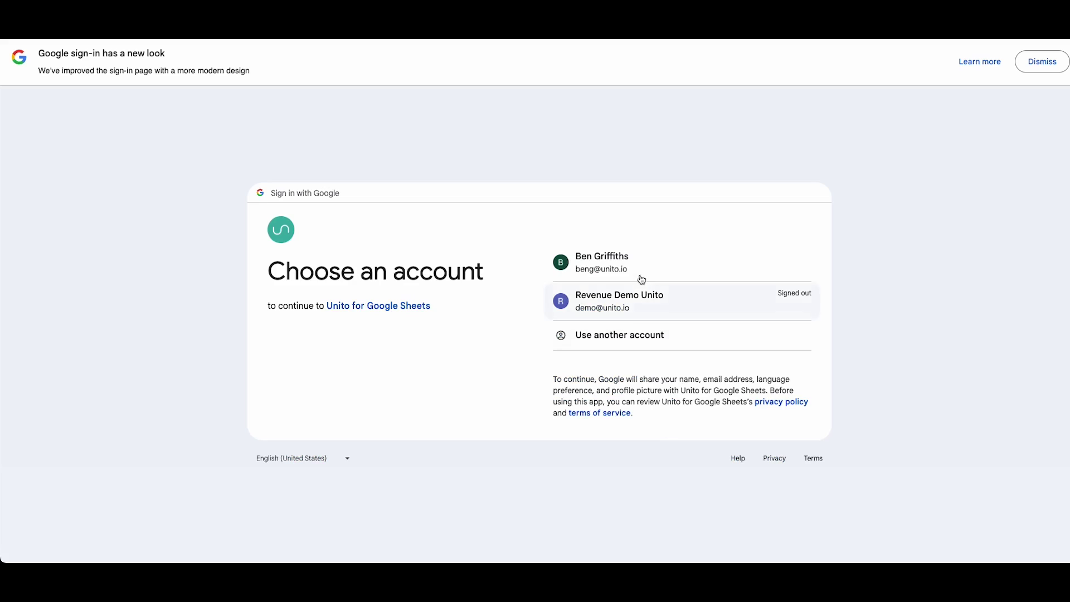
{"action": "left_click", "coordinate": [637, 259]}
{"action": "left_click", "coordinate": [667, 390]}
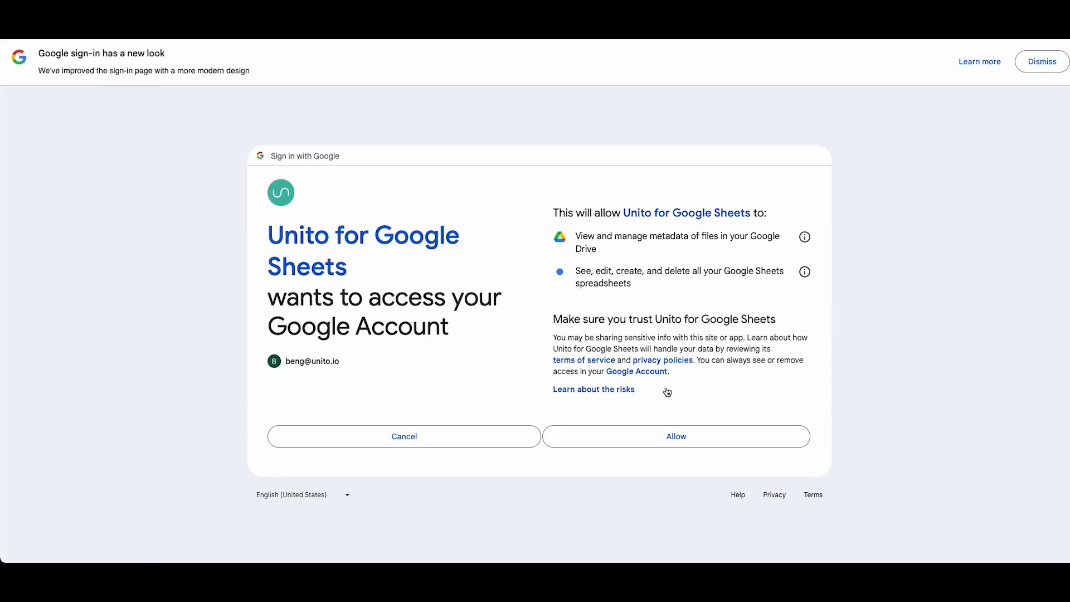
{"action": "left_click", "coordinate": [669, 436]}
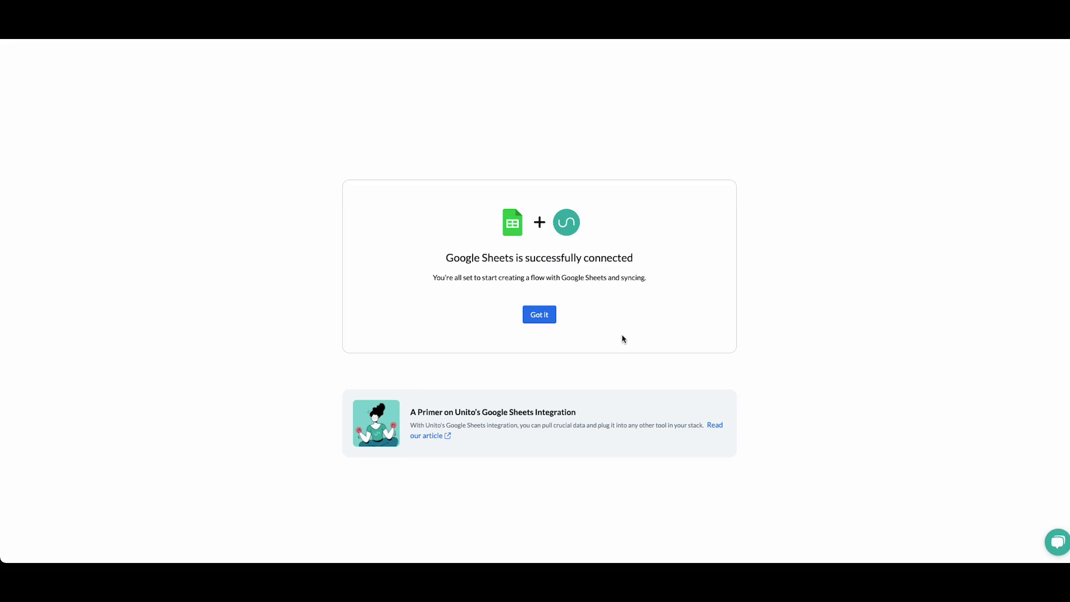
{"action": "left_click", "coordinate": [548, 317]}
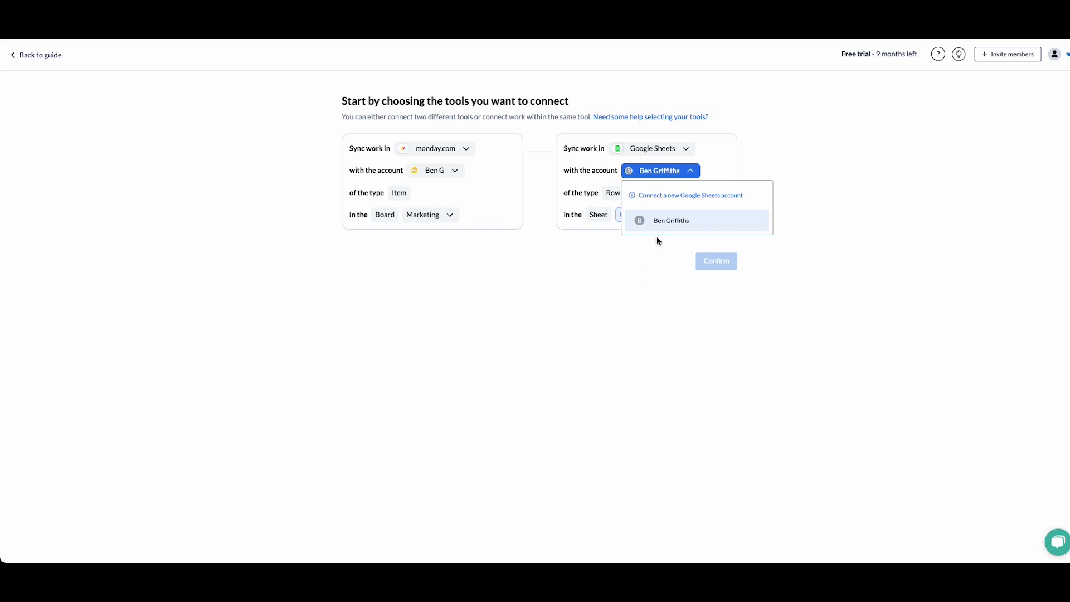
- Create a new 'Marketing Reporting' sheet as the flow's destination and open it with the Unito add-on
{"action": "left_click", "coordinate": [789, 236]}
{"action": "left_click", "coordinate": [669, 221]}
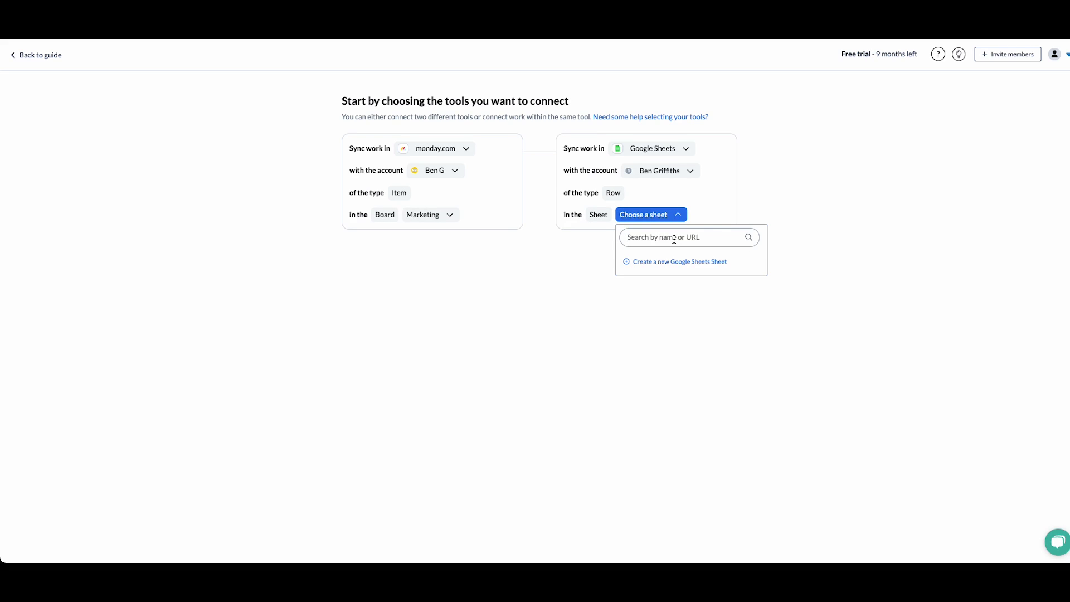
{"action": "left_click", "coordinate": [674, 261]}
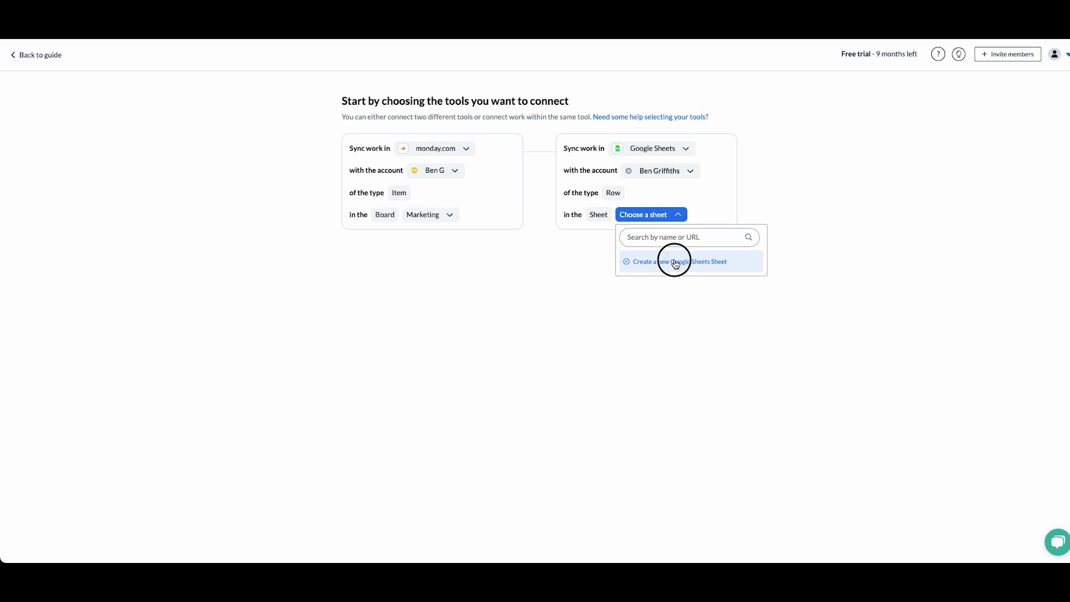
{"action": "left_click", "coordinate": [600, 301]}
{"action": "type", "text": "Marketing Reporting"}
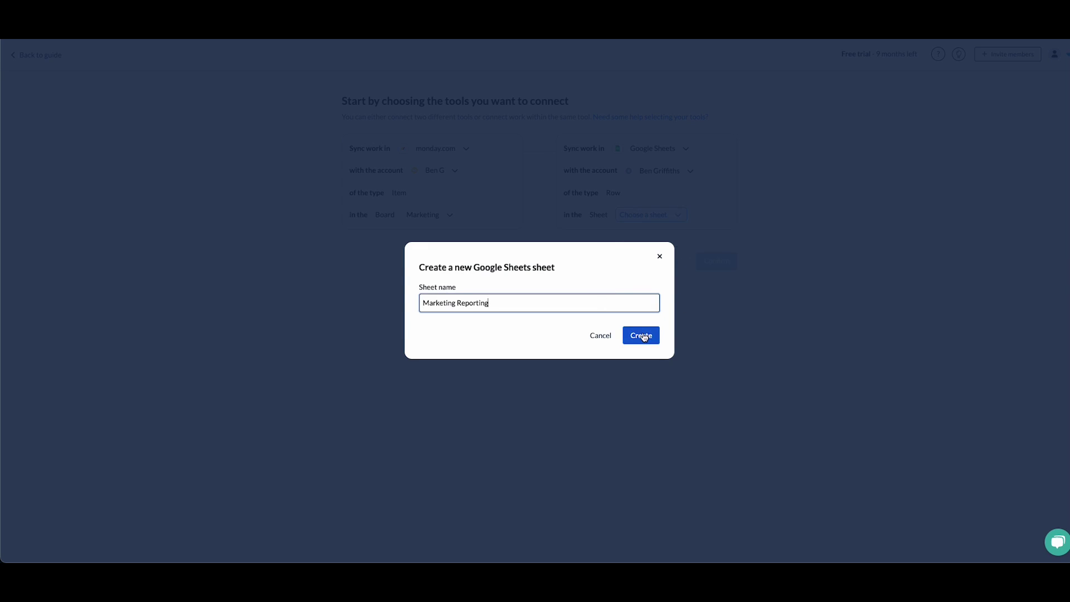
{"action": "left_click", "coordinate": [650, 334]}
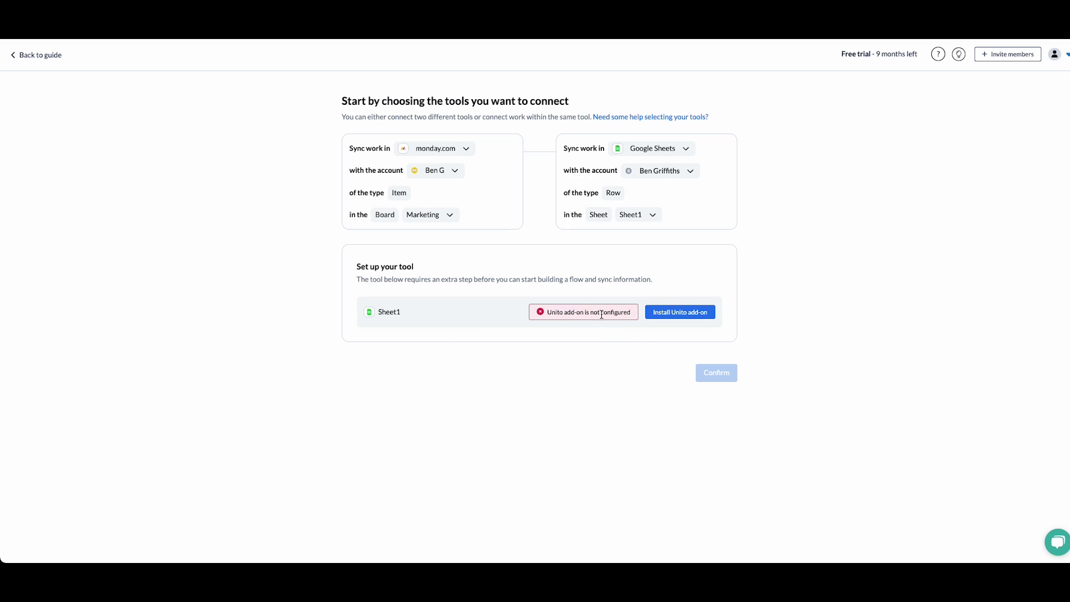
{"action": "left_click", "coordinate": [666, 311]}
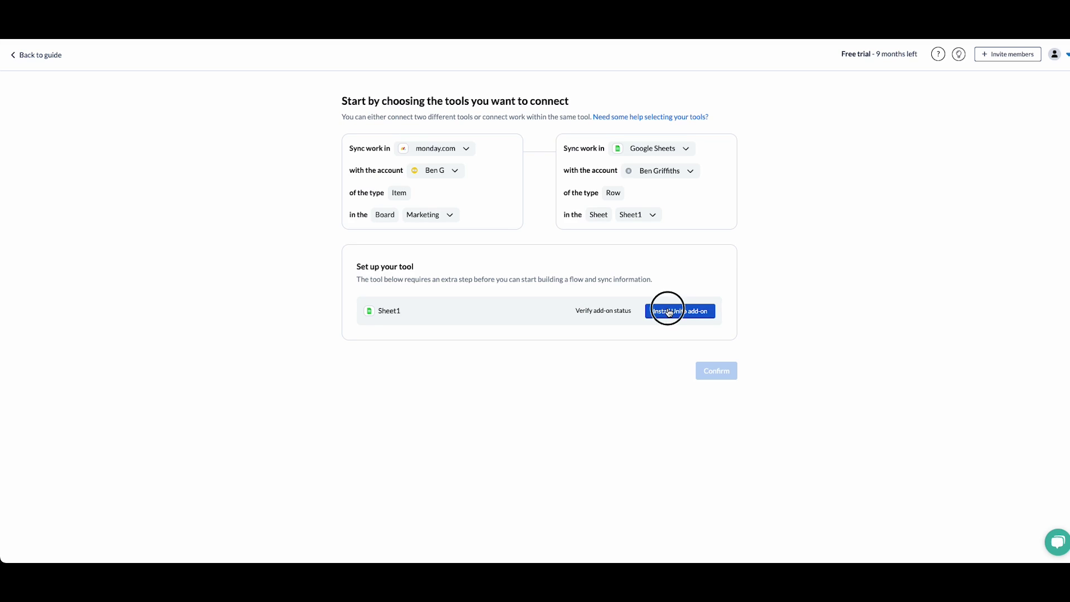
{"action": "left_click", "coordinate": [482, 243]}
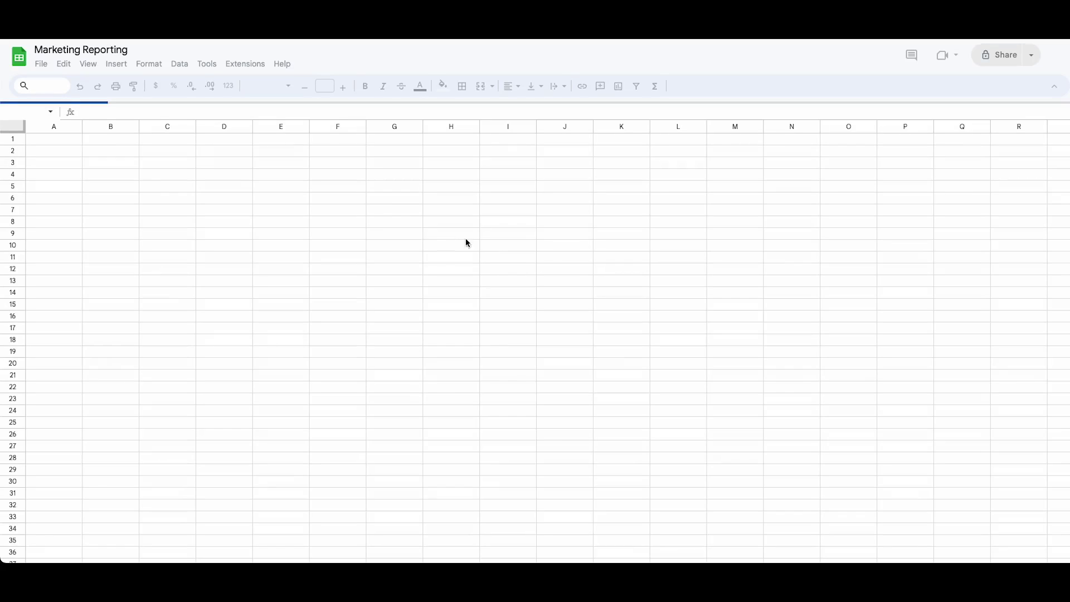
- Add the Unito ID and Last Modified columns via the Unito Spreadsheet Sync add-on
{"action": "left_click", "coordinate": [239, 65]}
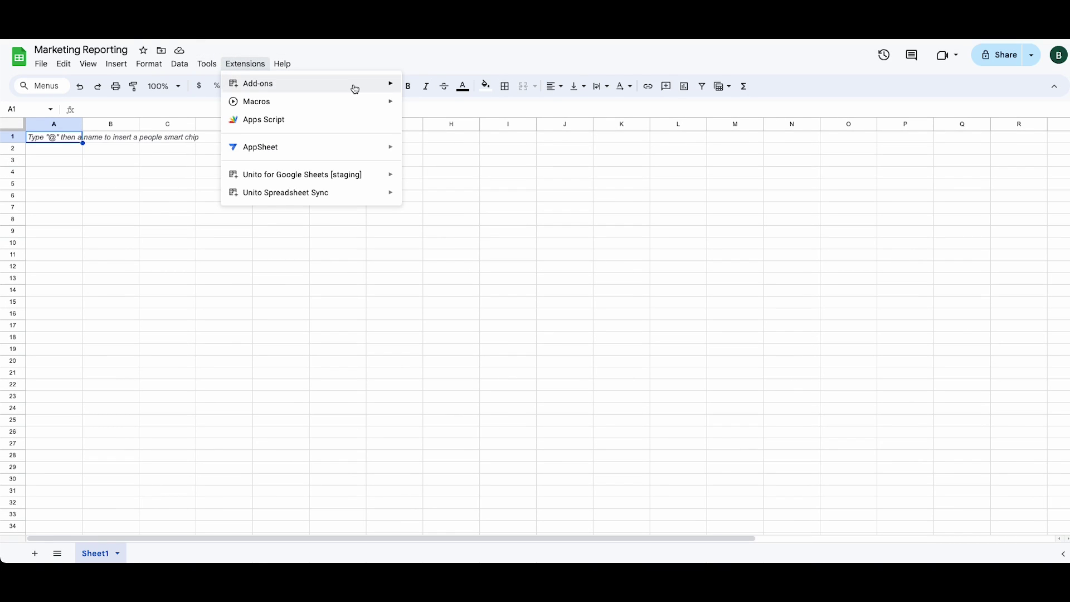
{"action": "mouse_move", "coordinate": [354, 87]}
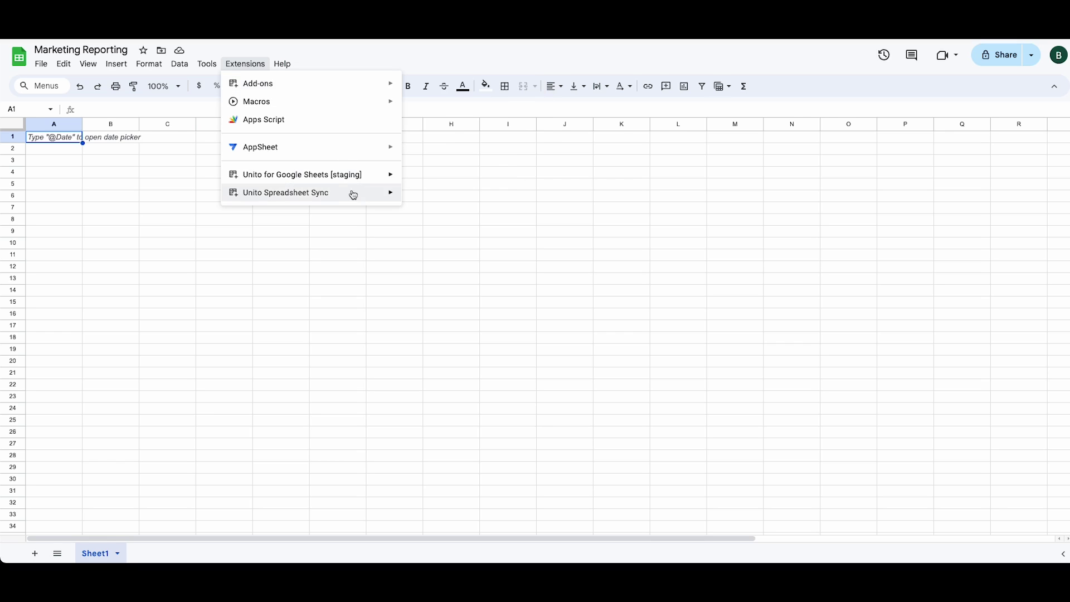
{"action": "mouse_move", "coordinate": [358, 199]}
{"action": "left_click", "coordinate": [453, 198]}
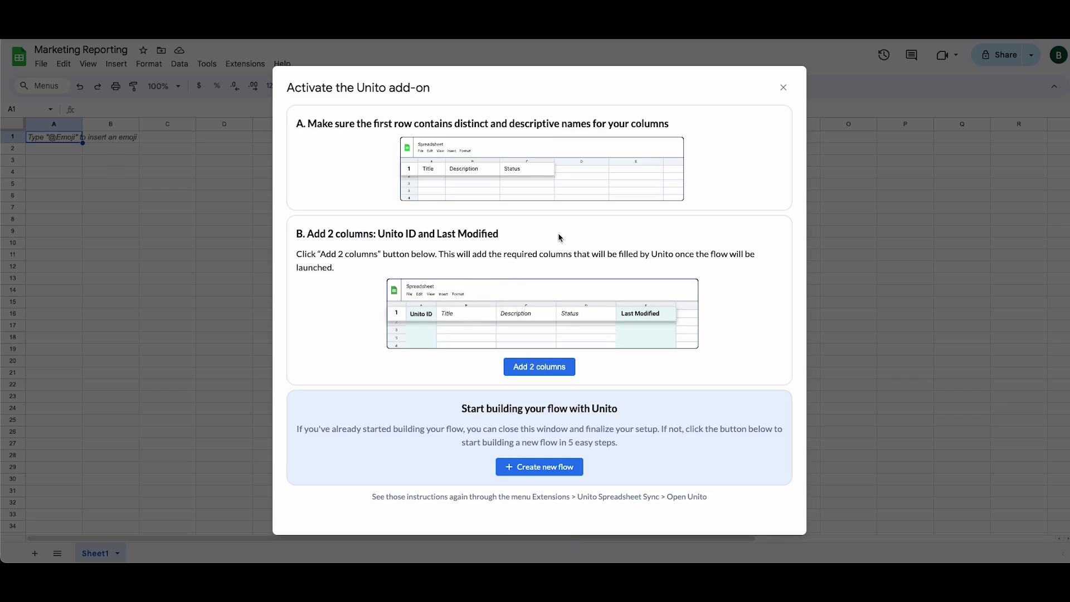
{"action": "left_click", "coordinate": [548, 368]}
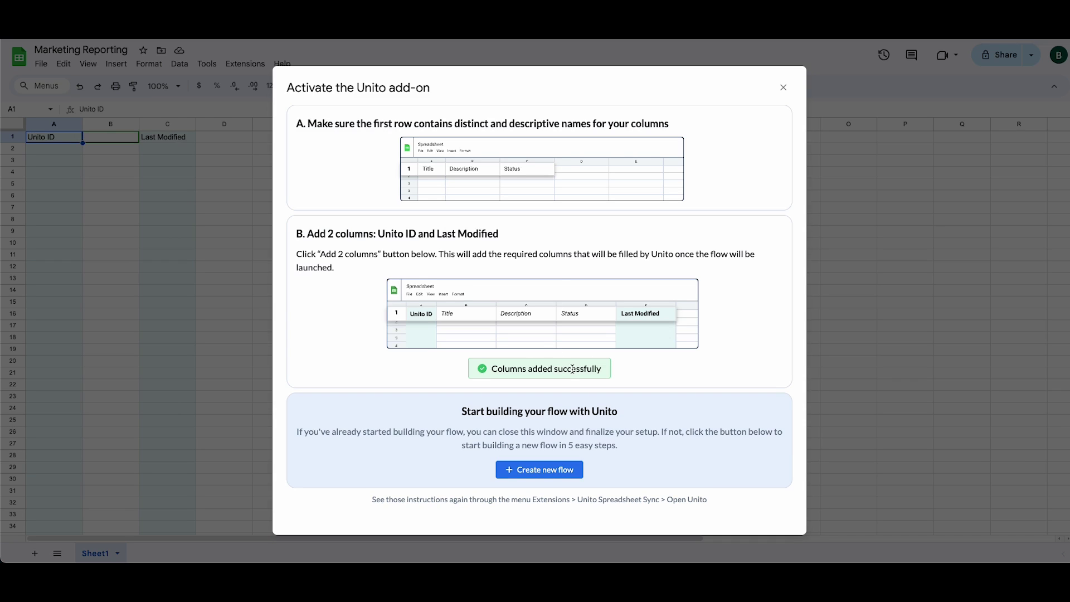
{"action": "left_click", "coordinate": [783, 88]}
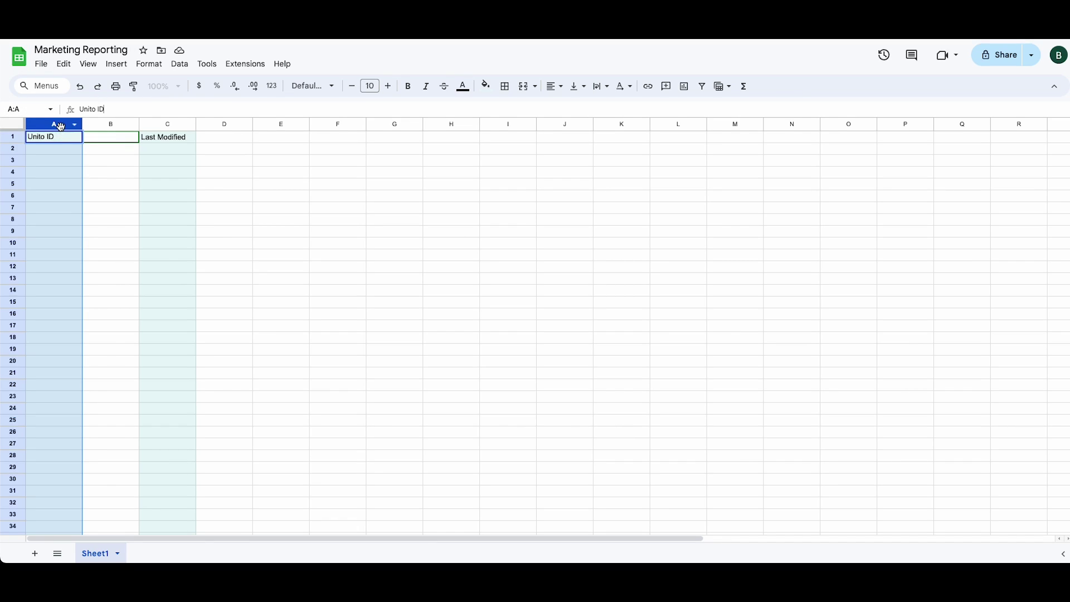
- Hide the Unito ID column and start hiding the Last Modified column
{"action": "right_click", "coordinate": [61, 127]}
{"action": "left_click", "coordinate": [139, 293]}
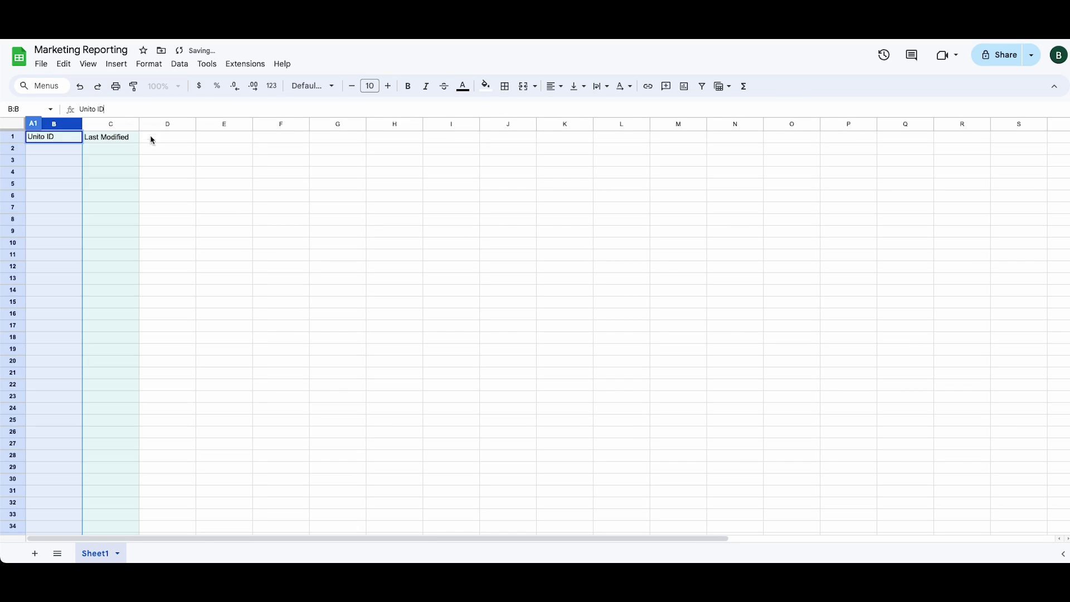
{"action": "right_click", "coordinate": [114, 124]}
- Hide Last Modified, confirm the add-on and tools, and make the sync one-way from Marketing to Sheet1
{"action": "left_click", "coordinate": [184, 290]}
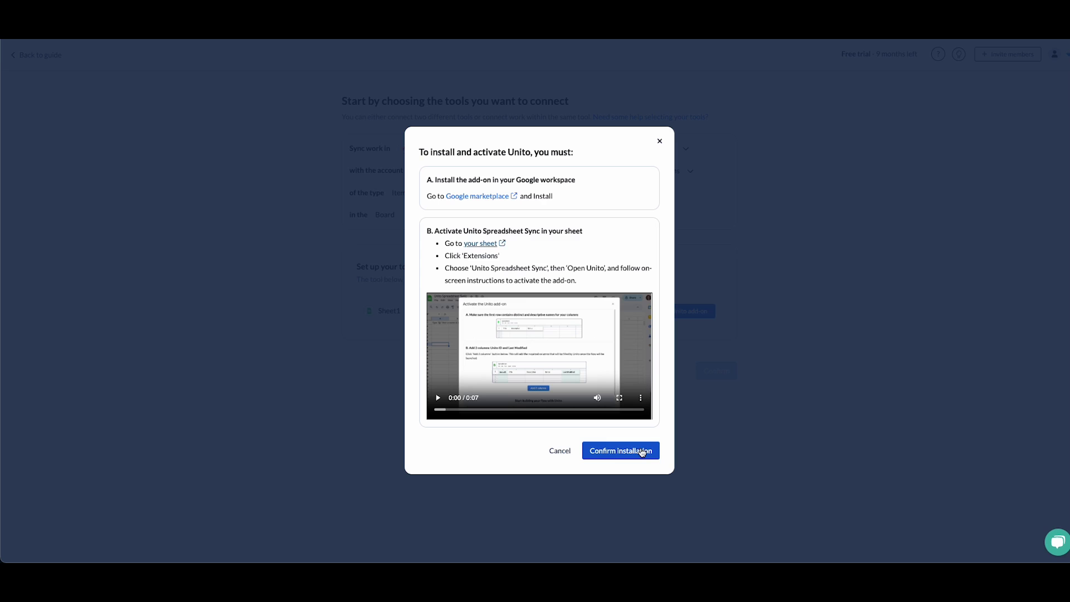
{"action": "left_click", "coordinate": [639, 452]}
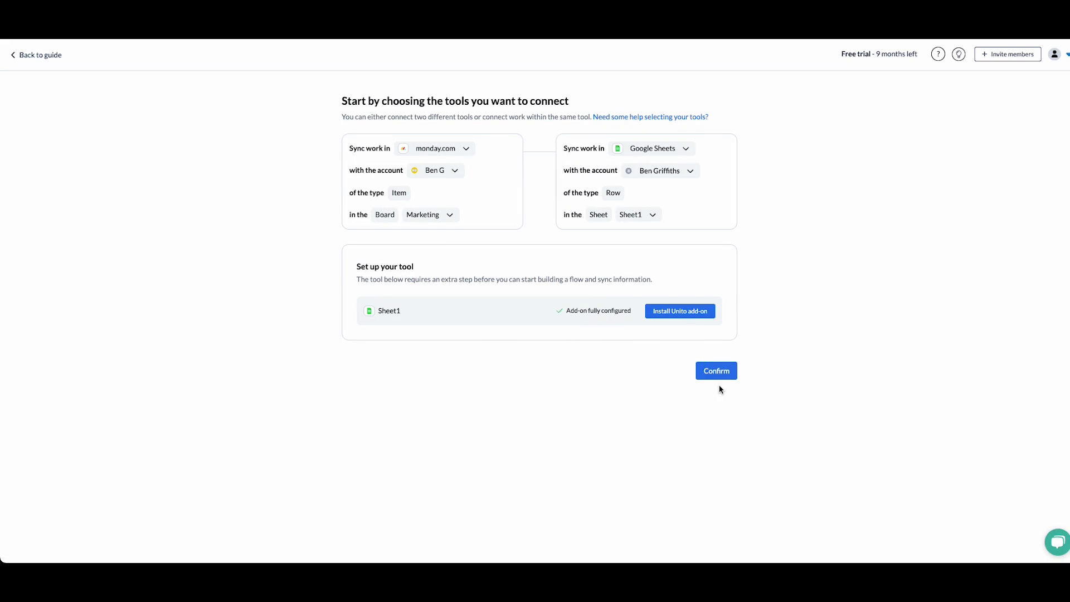
{"action": "left_click", "coordinate": [715, 370]}
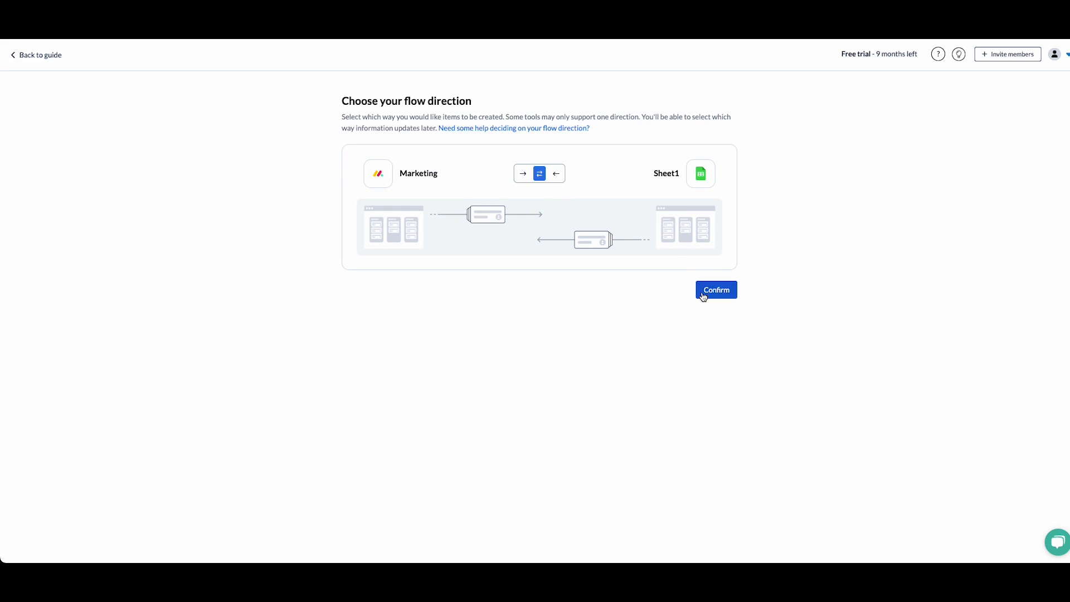
{"action": "left_click", "coordinate": [521, 177]}
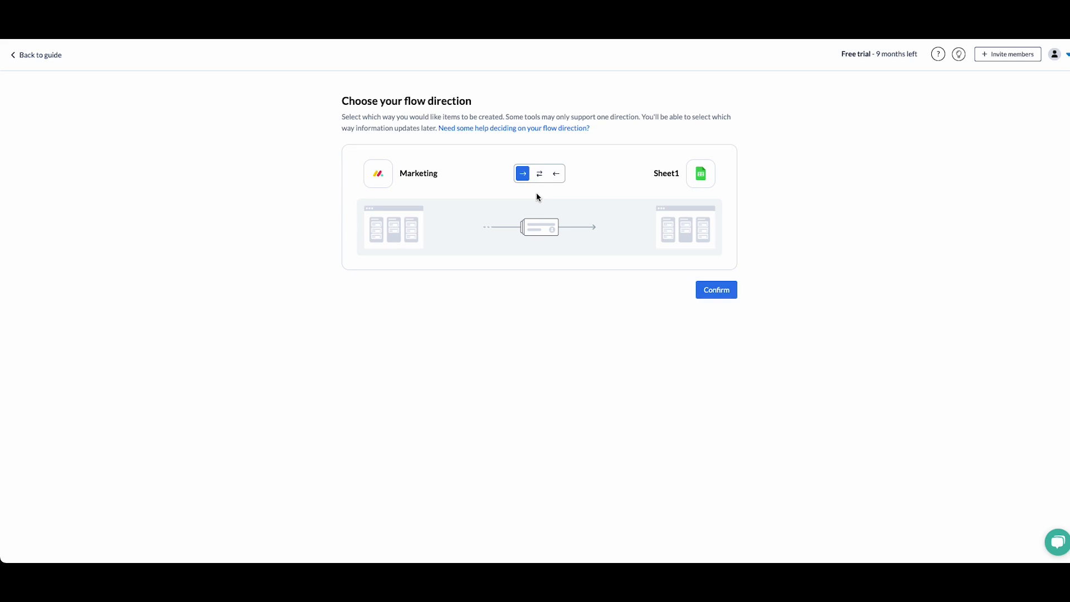
{"action": "left_click", "coordinate": [715, 289]}
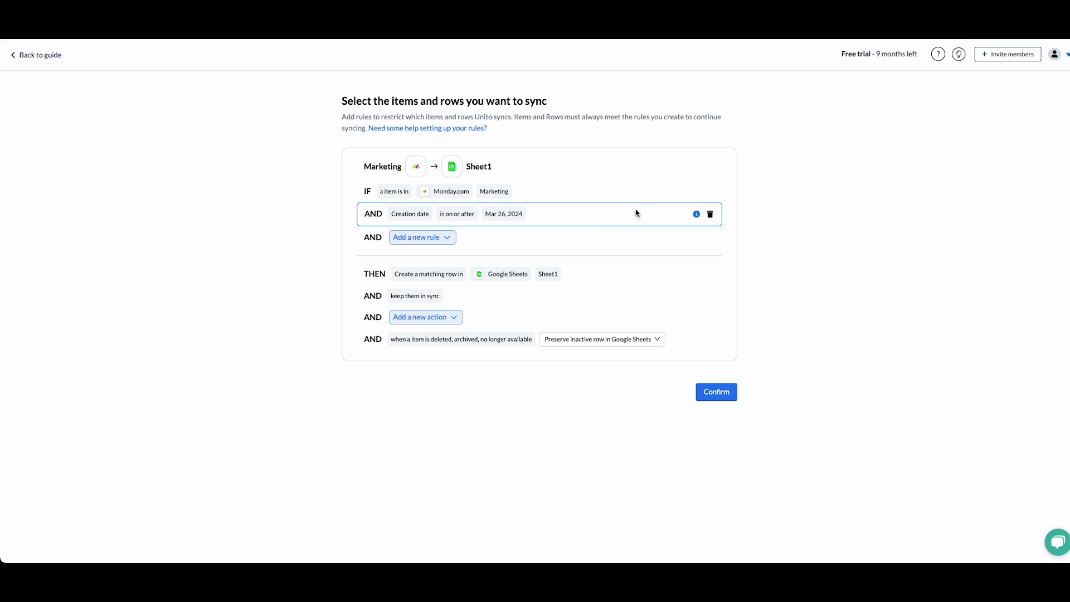
- Delete the Creation date rule, leaving the flow with no filtering rules
{"action": "left_click", "coordinate": [710, 214]}
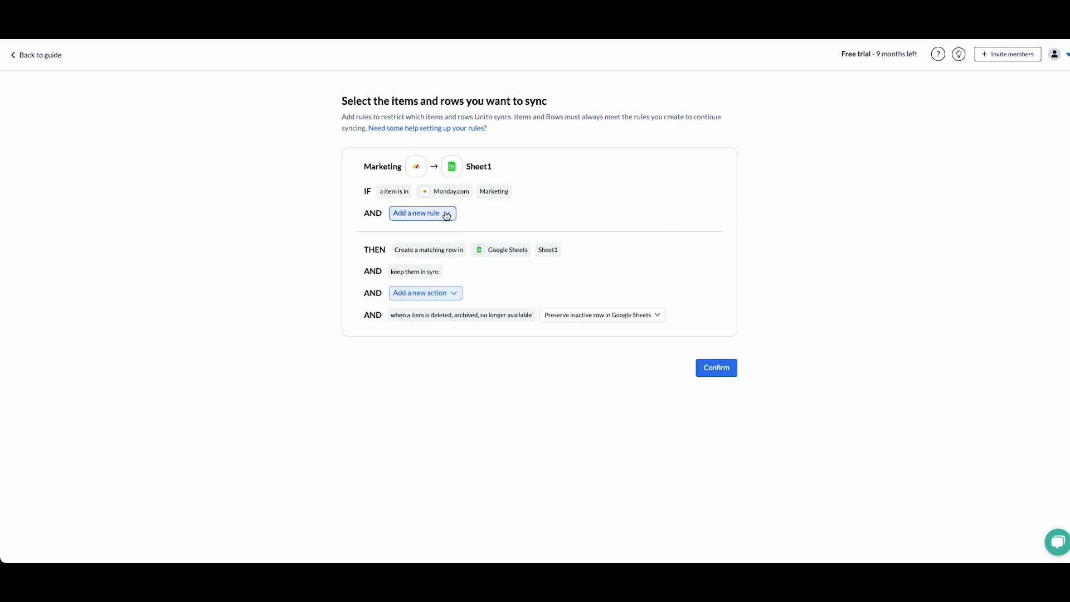
{"action": "left_click", "coordinate": [446, 214]}
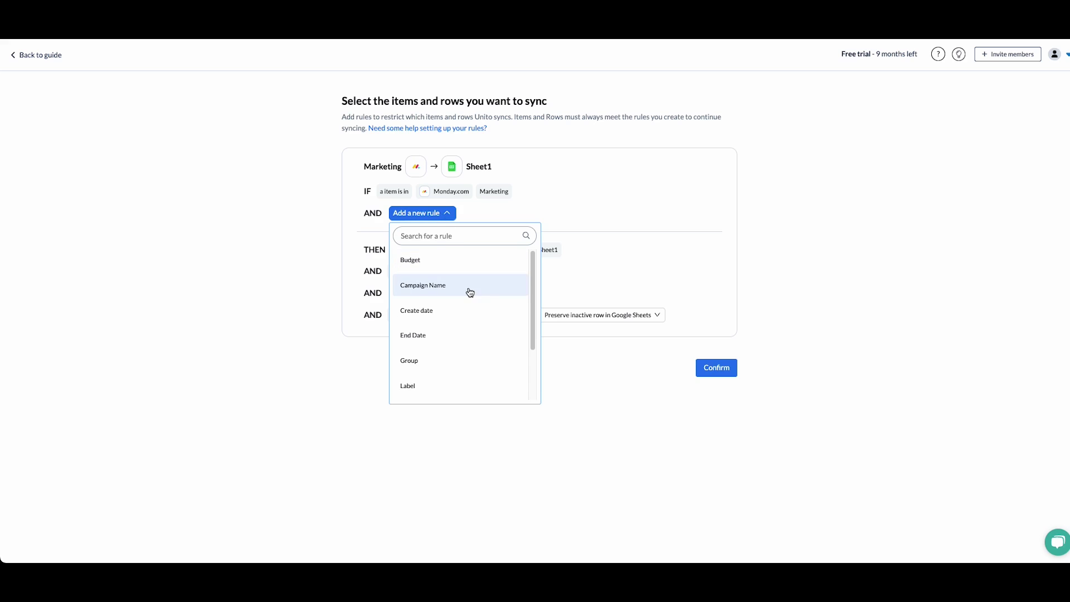
{"action": "scroll", "coordinate": [470, 323], "scroll_direction": "down", "scroll_amount": 1}
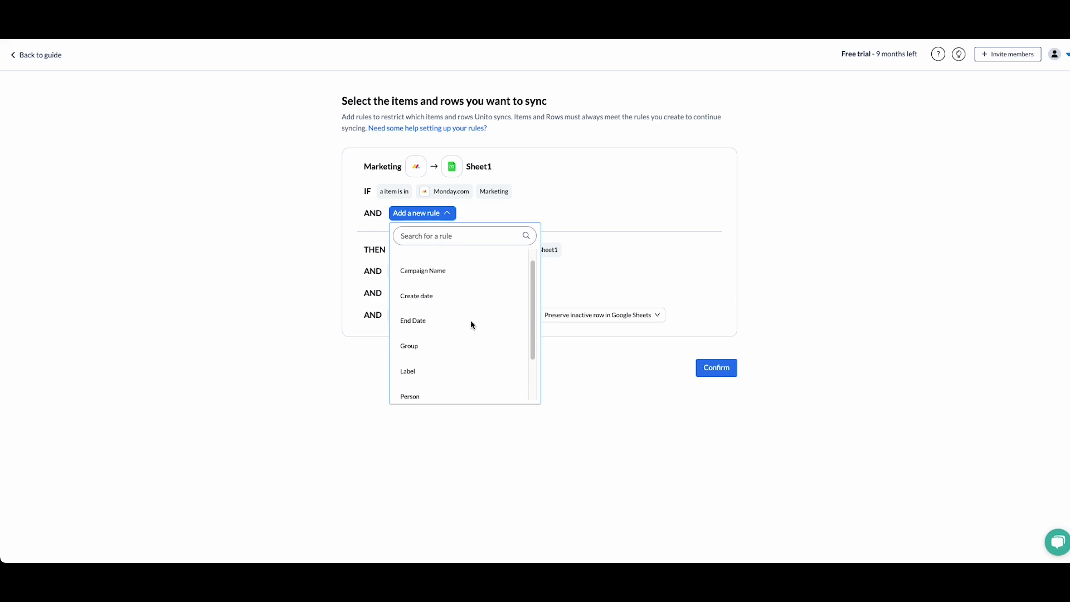
{"action": "scroll", "coordinate": [476, 322], "scroll_direction": "down", "scroll_amount": 2}
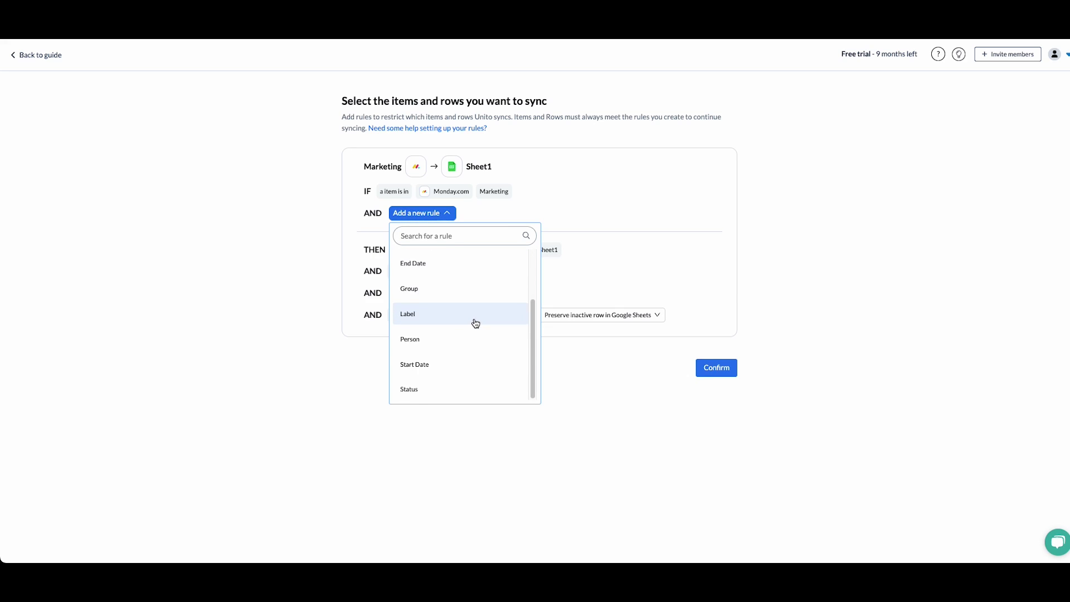
{"action": "scroll", "coordinate": [518, 273], "scroll_direction": "up", "scroll_amount": 3}
{"action": "left_click", "coordinate": [556, 209]}
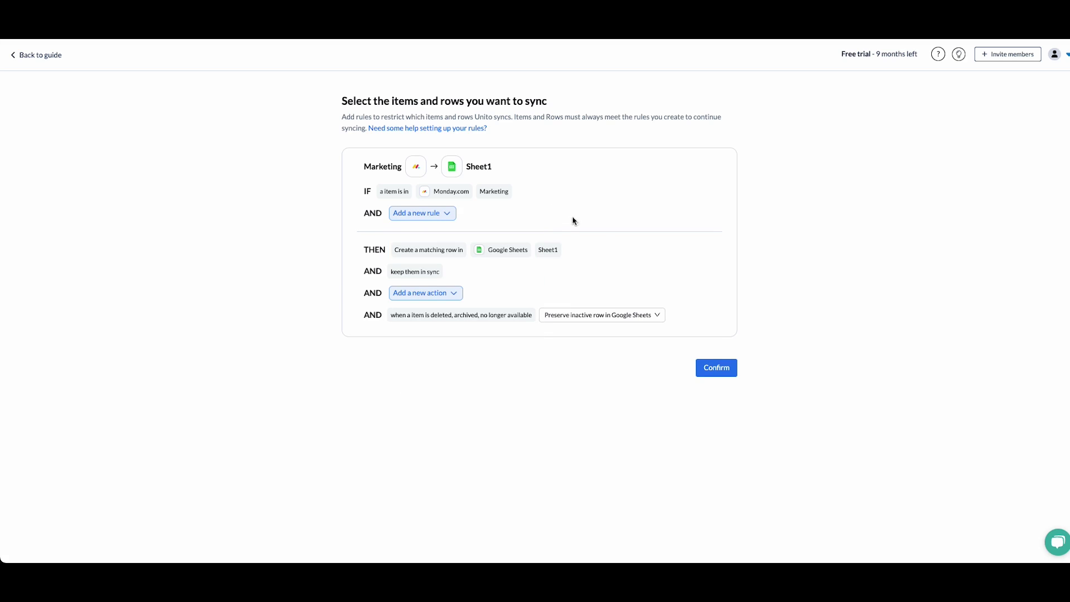
- Confirm the rule-free flow and auto-populate 13 one-way field mappings to Sheet1 columns
{"action": "left_click", "coordinate": [712, 371]}
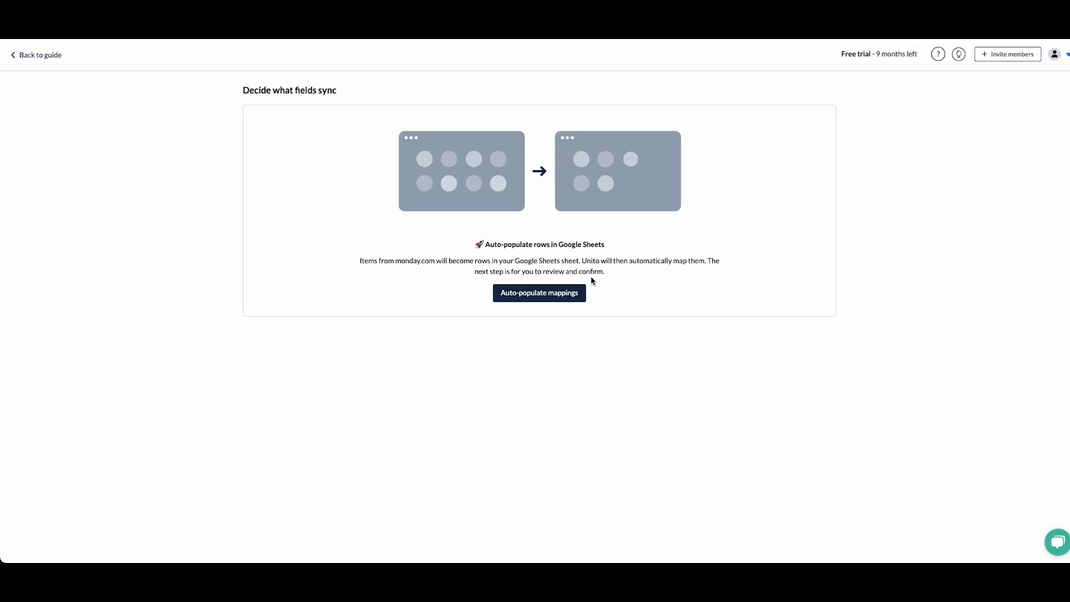
{"action": "left_click", "coordinate": [556, 295]}
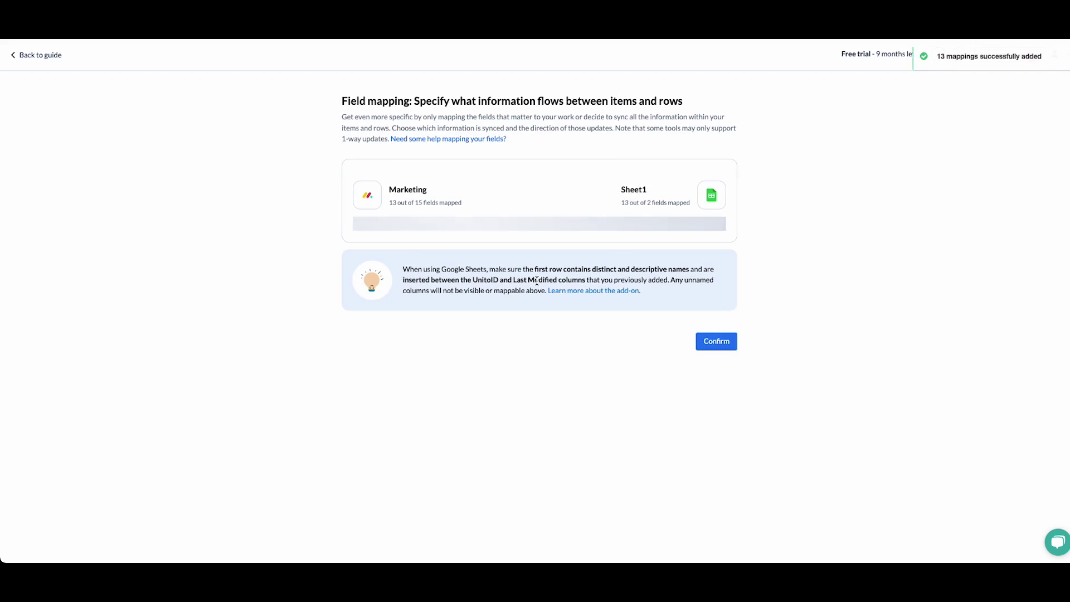
{"action": "scroll", "coordinate": [328, 214], "scroll_direction": "down", "scroll_amount": 2}
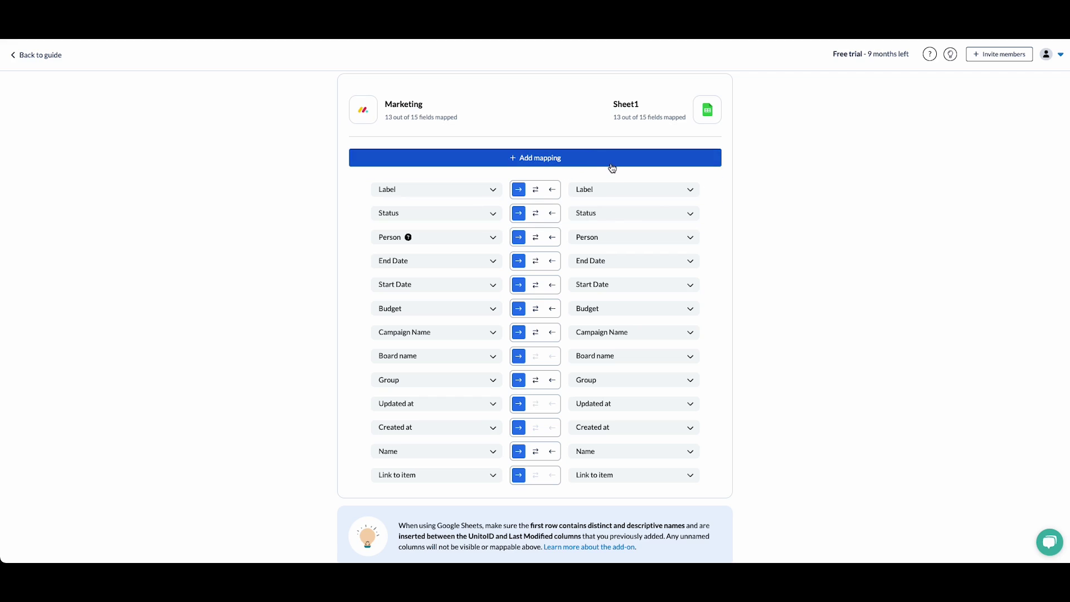
{"action": "scroll", "coordinate": [534, 118], "scroll_direction": "up", "scroll_amount": 1}
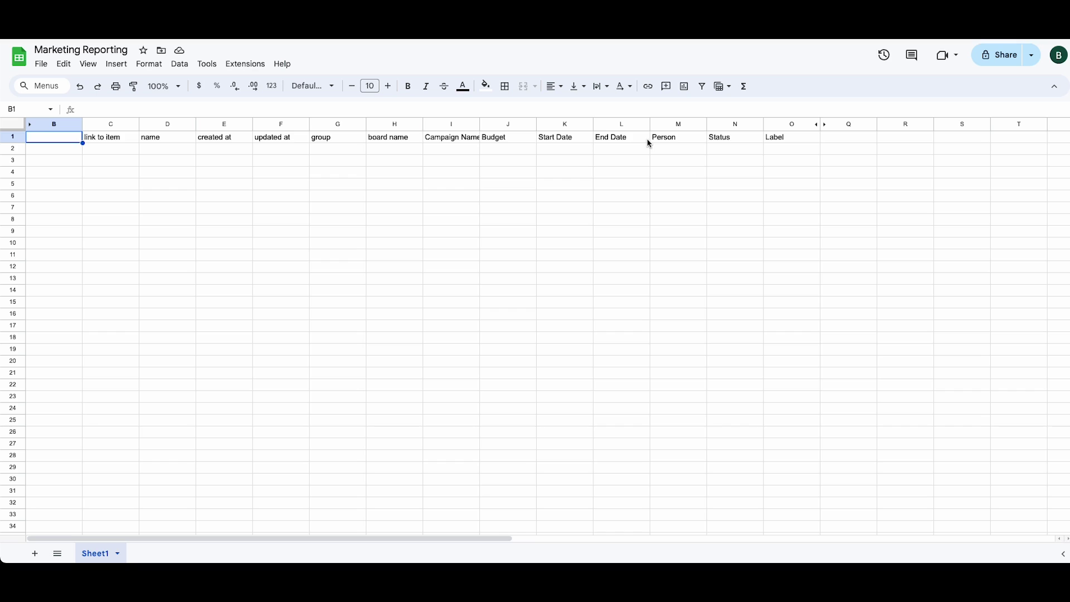
{"action": "left_click", "coordinate": [176, 40]}
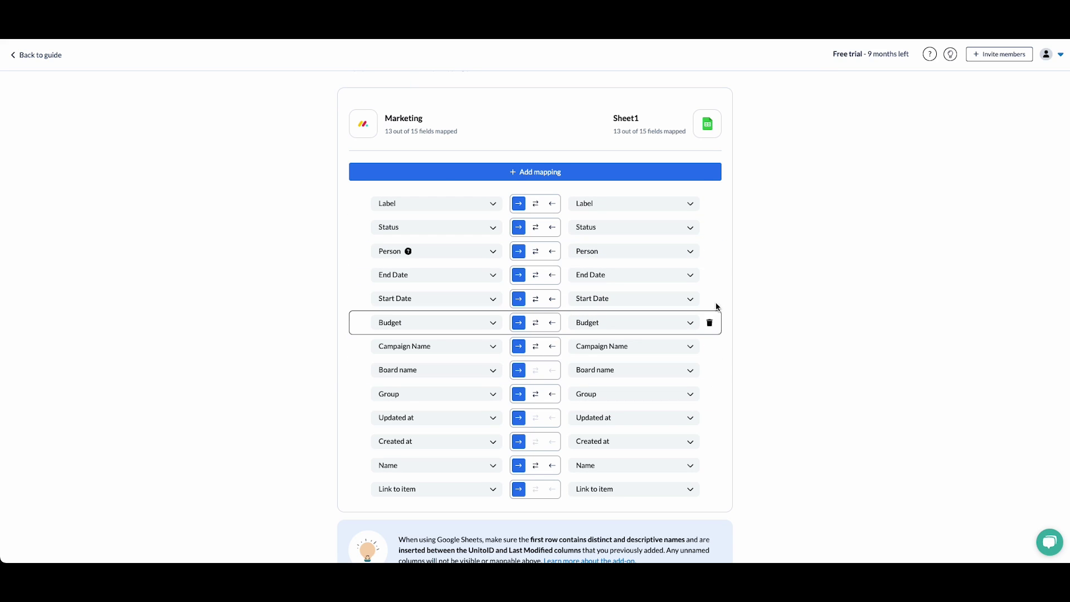
- Drop the Person and Board name mappings, re-add Board name to Board name, and confirm
{"action": "left_click", "coordinate": [710, 252]}
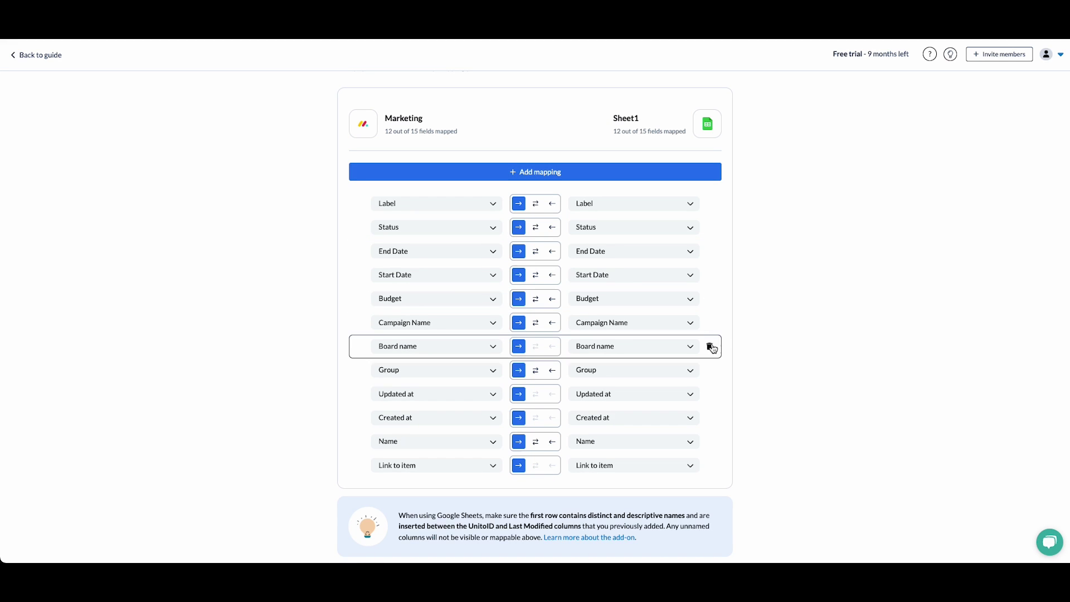
{"action": "left_click", "coordinate": [711, 346]}
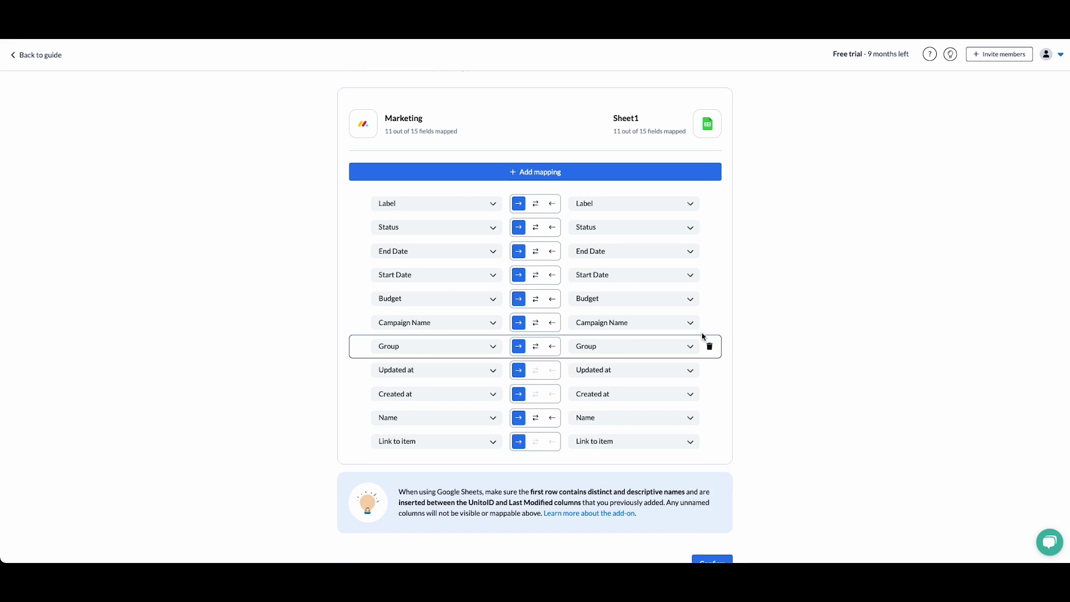
{"action": "left_click", "coordinate": [570, 179]}
{"action": "left_click", "coordinate": [485, 204]}
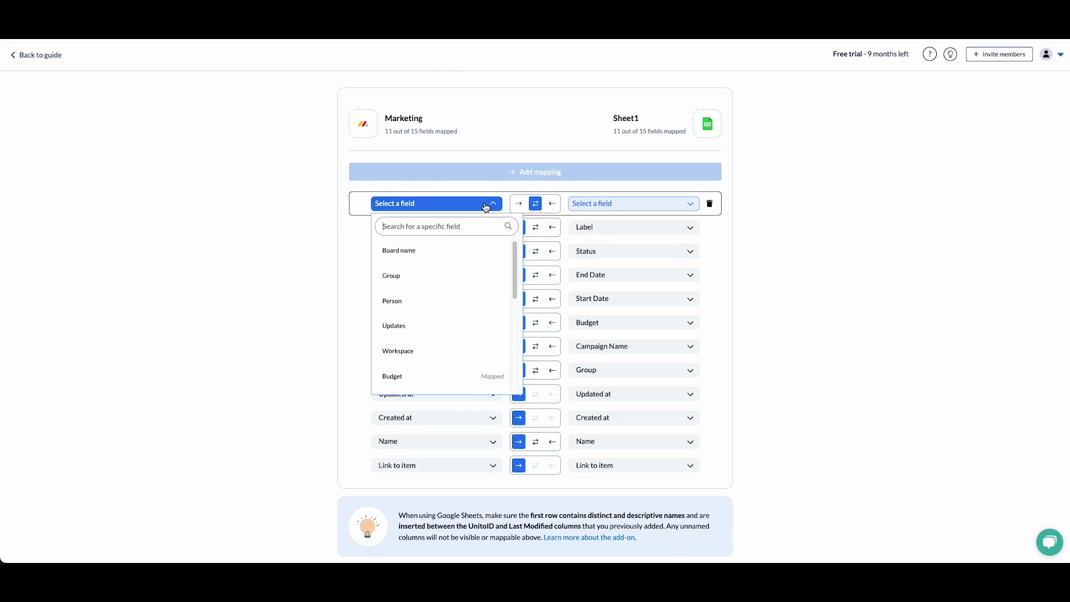
{"action": "left_click", "coordinate": [479, 245]}
{"action": "left_click", "coordinate": [608, 206]}
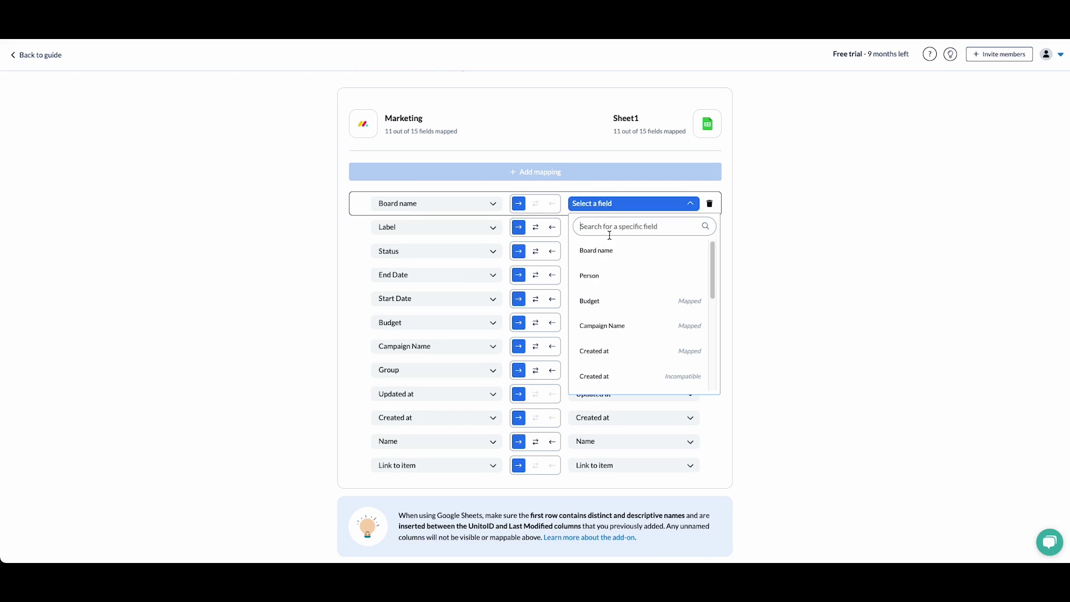
{"action": "left_click", "coordinate": [609, 249]}
{"action": "scroll", "coordinate": [752, 340], "scroll_direction": "down", "scroll_amount": 1}
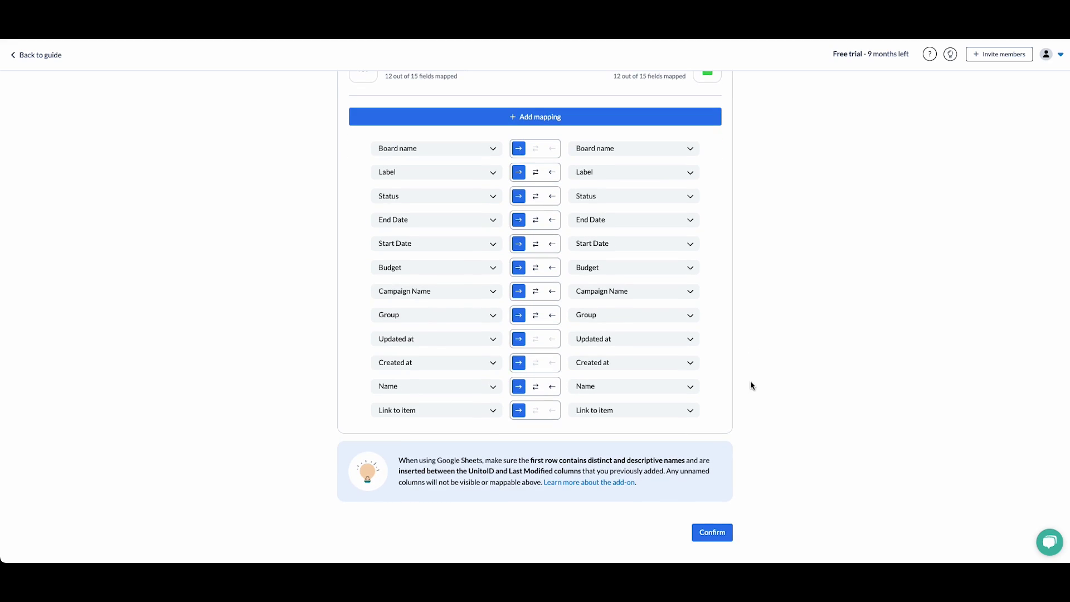
{"action": "left_click", "coordinate": [713, 532]}
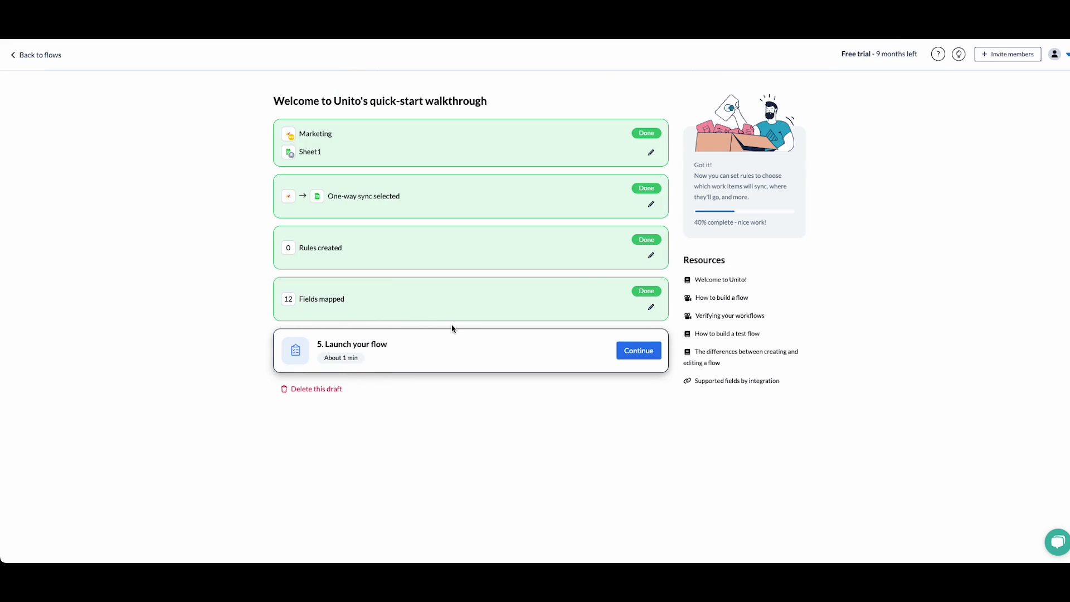
- Launch the 'Marketing items → Sheet1 rows' flow with its default name and auto sync on
{"action": "left_click", "coordinate": [625, 352]}
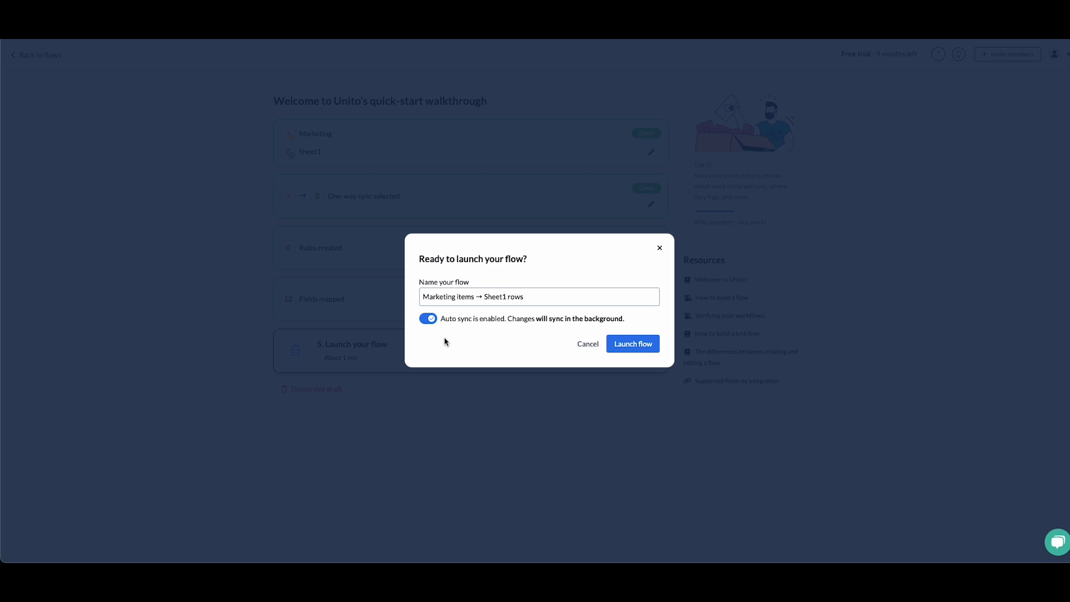
{"action": "left_click", "coordinate": [621, 345]}
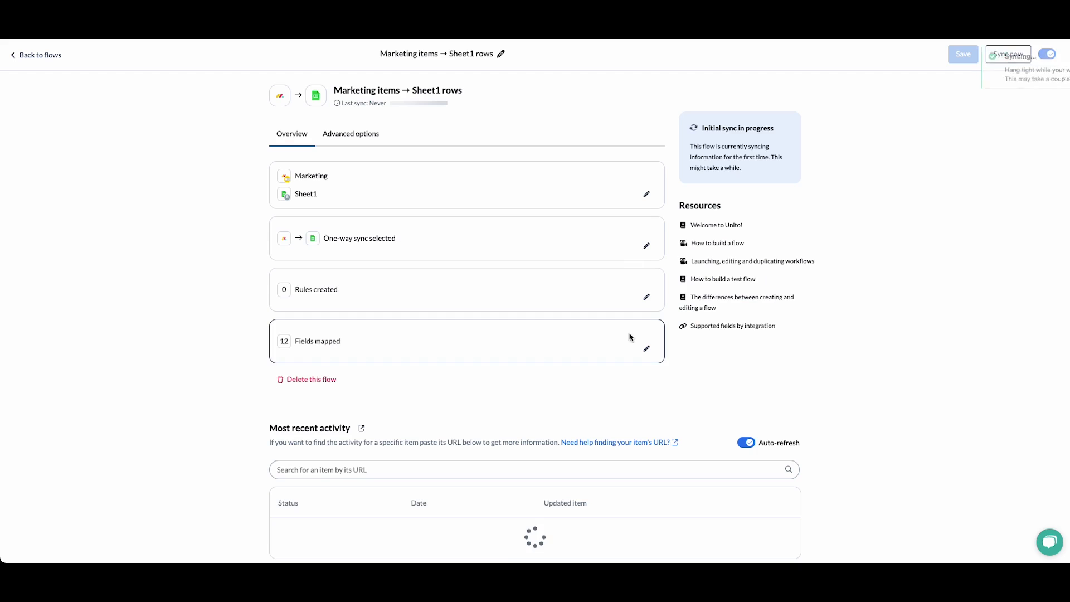